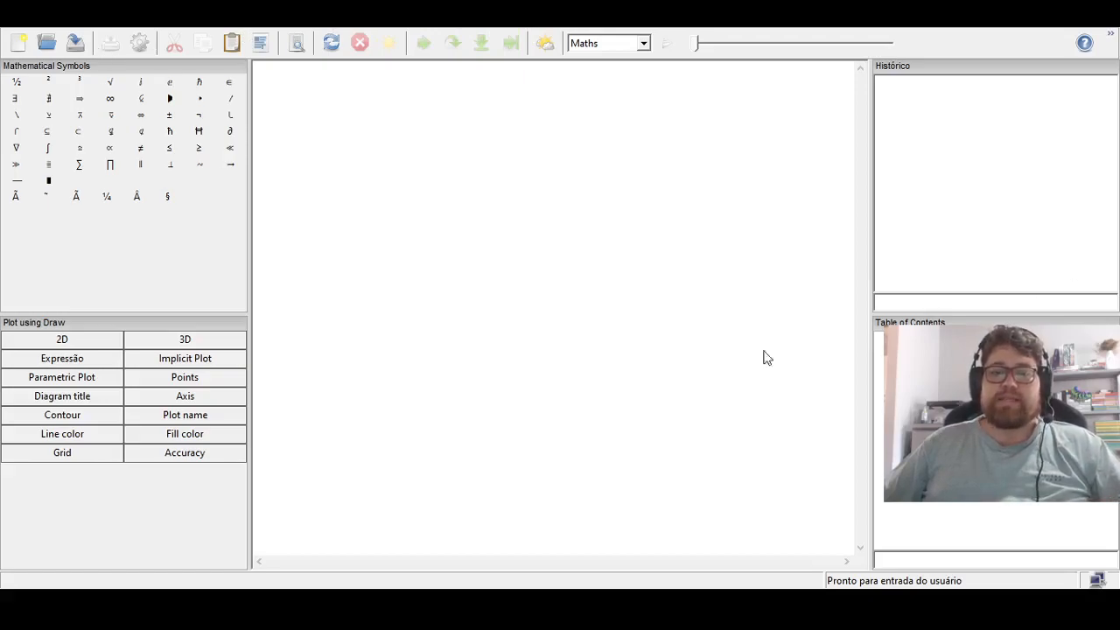
left_click(307, 165)
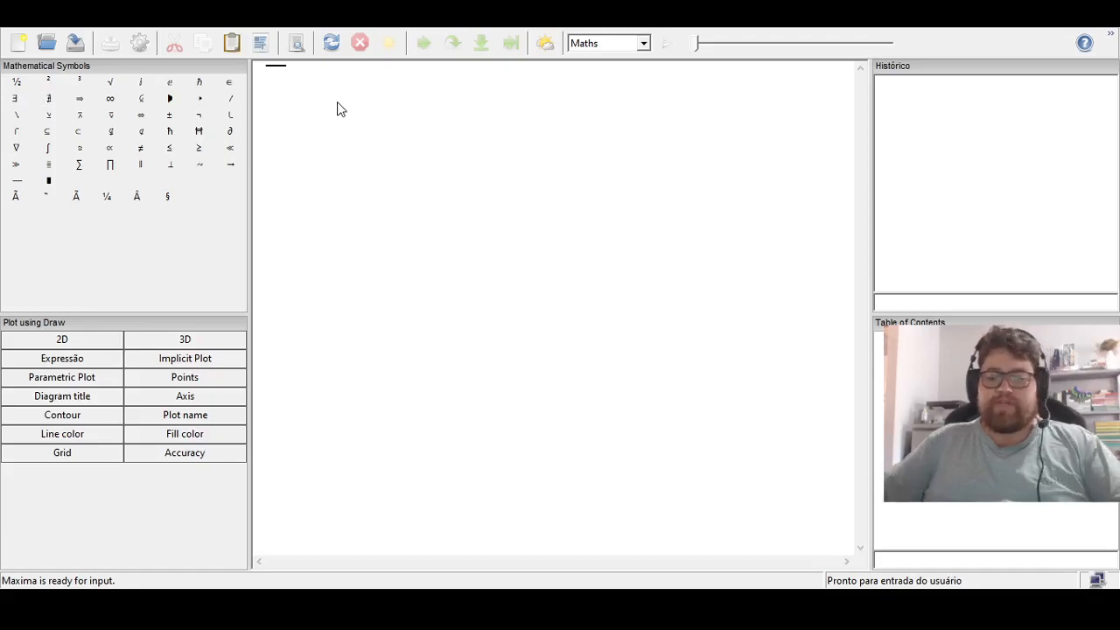
type("lfsdaçadjfjasjfl")
type("kajfdklaejdfdaad")
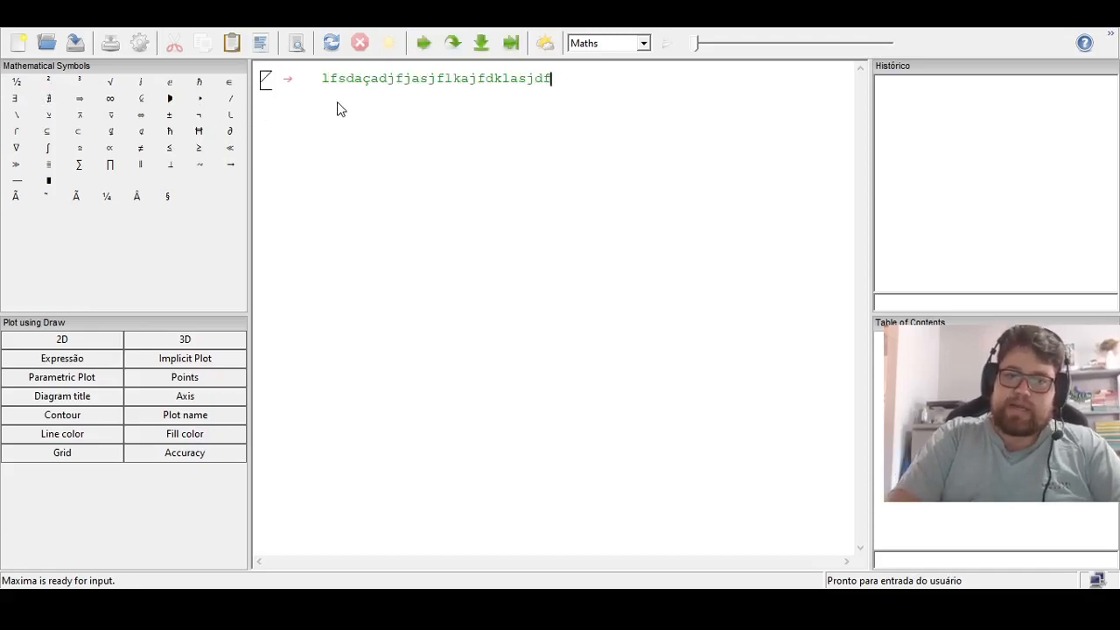
key("BackSpace")
key("BackSpace")
key("BackSpace")
key("BackSpace")
key("BackSpace")
key("BackSpace")
key("BackSpace")
key("BackSpace")
key("BackSpace")
key("BackSpace")
key("BackSpace")
key("BackSpace")
key("BackSpace")
key("BackSpace")
key("BackSpace")
key("BackSpace")
key("BackSpace")
key("BackSpace")
key("BackSpace")
key("BackSpace")
key("BackSpace")
key("BackSpace")
key("BackSpace")
key("BackSpace")
key("BackSpace")
key("BackSpace")
key("BackSpace")
key("BackSpace")
key("BackSpace")
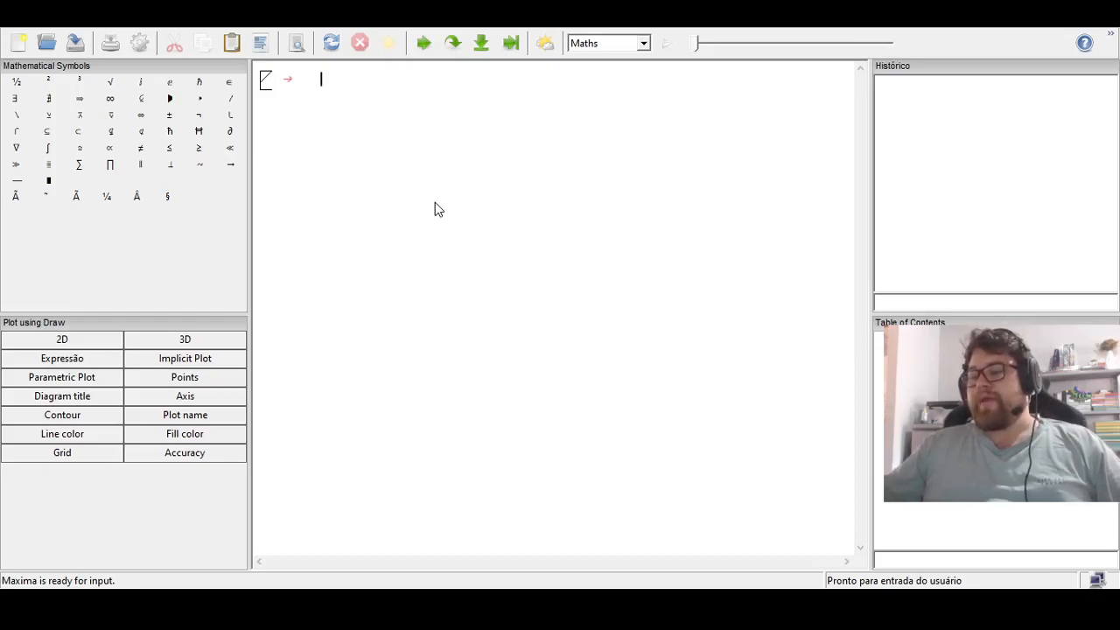
Step: Enter divisors(6); in the first input cell and evaluate it
type("divisor")
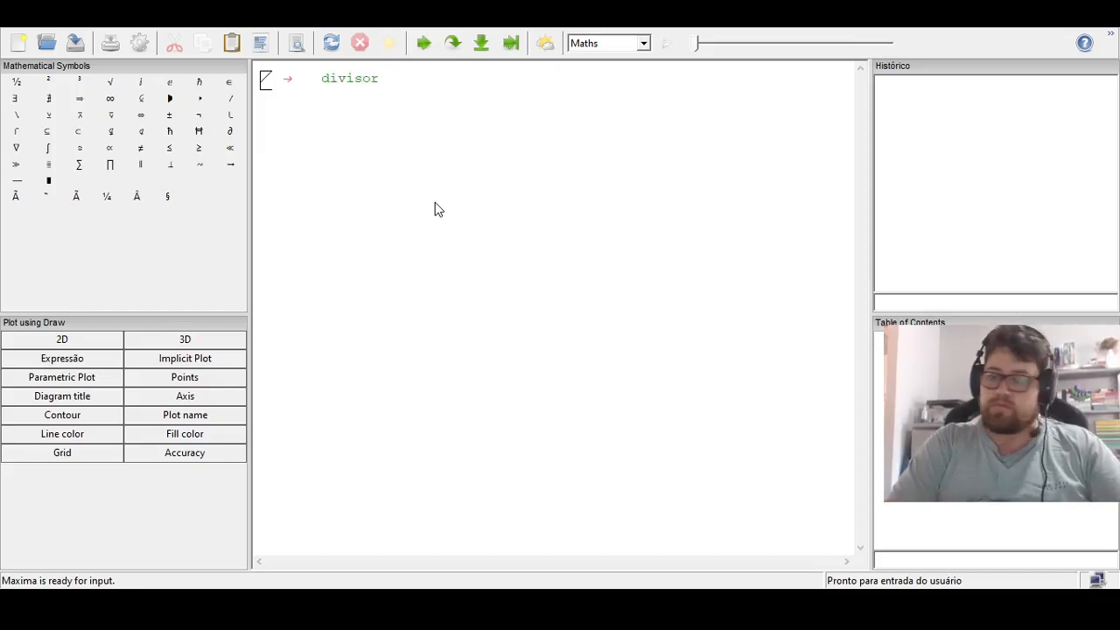
type("s")
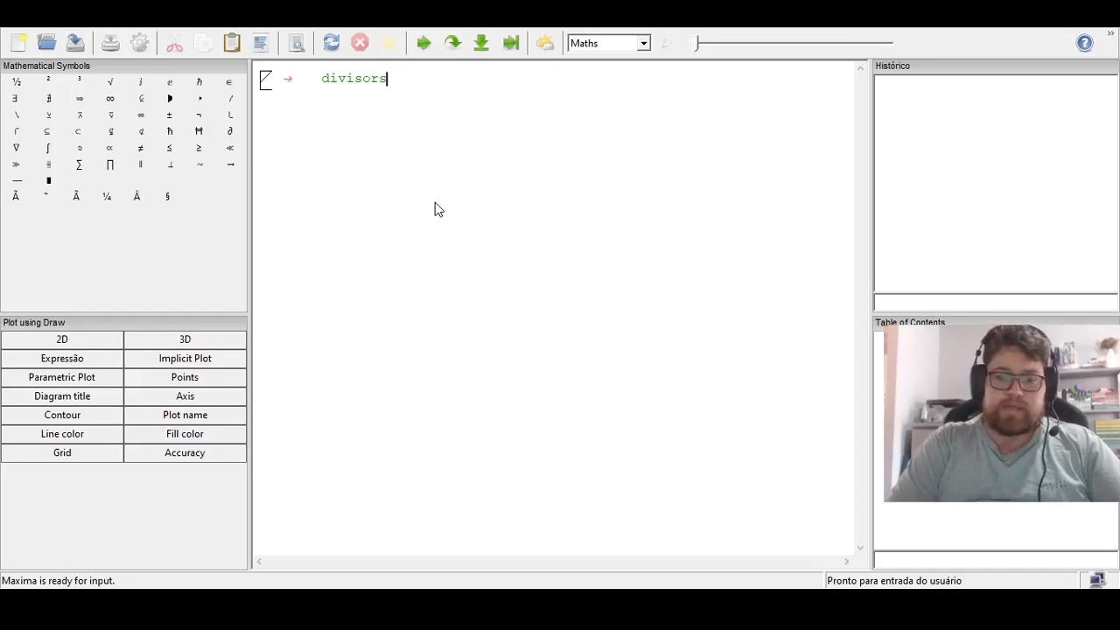
type("(")
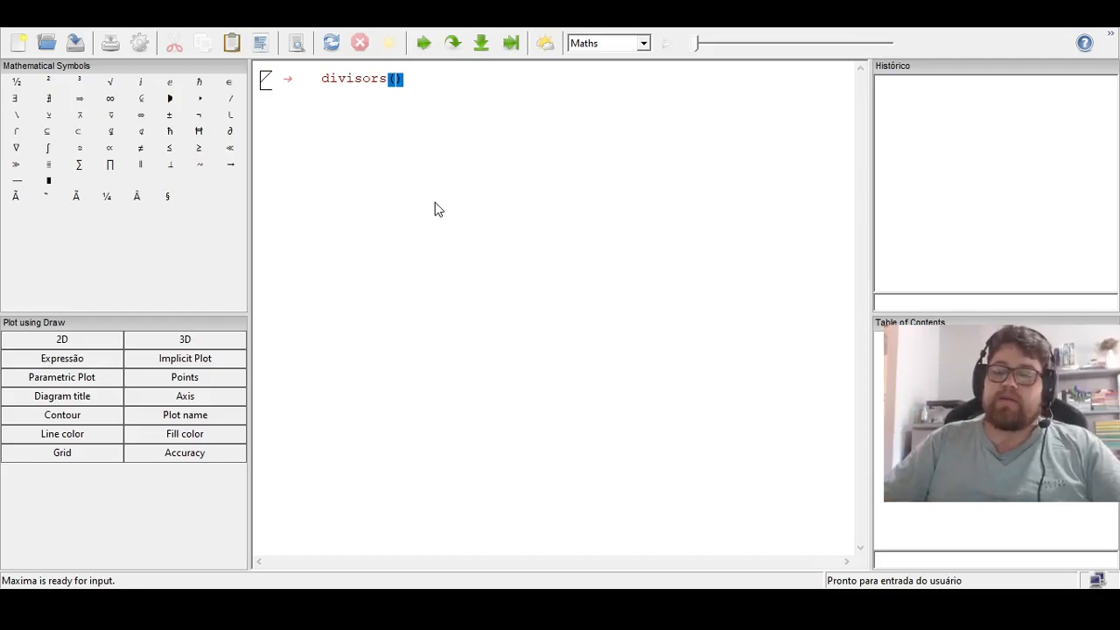
type("100")
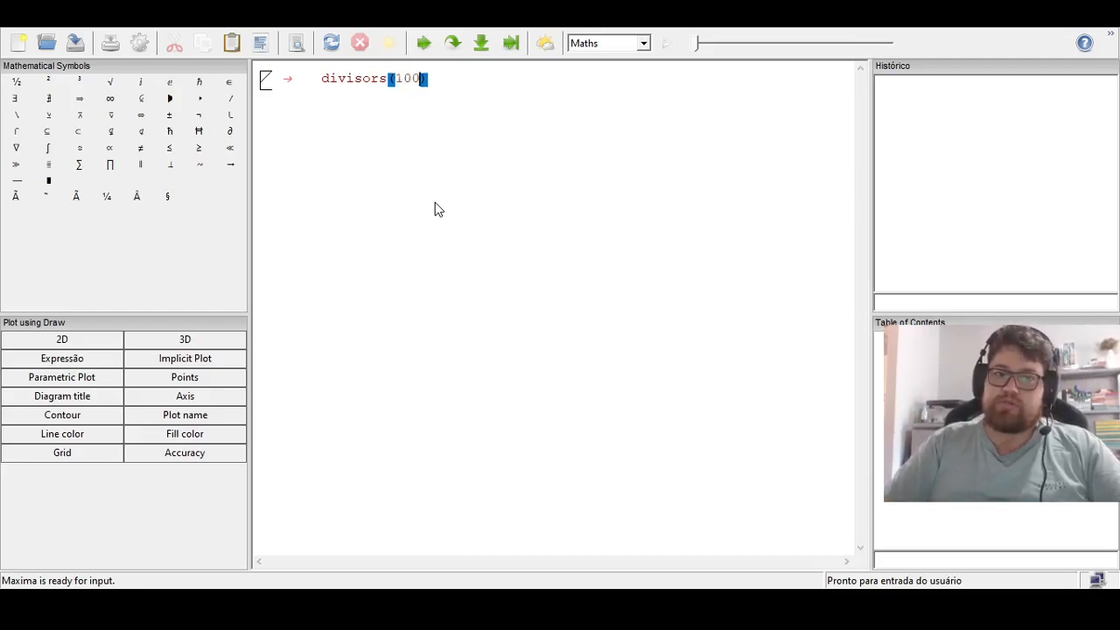
key("BackSpace")
key("BackSpace")
key("BackSpace")
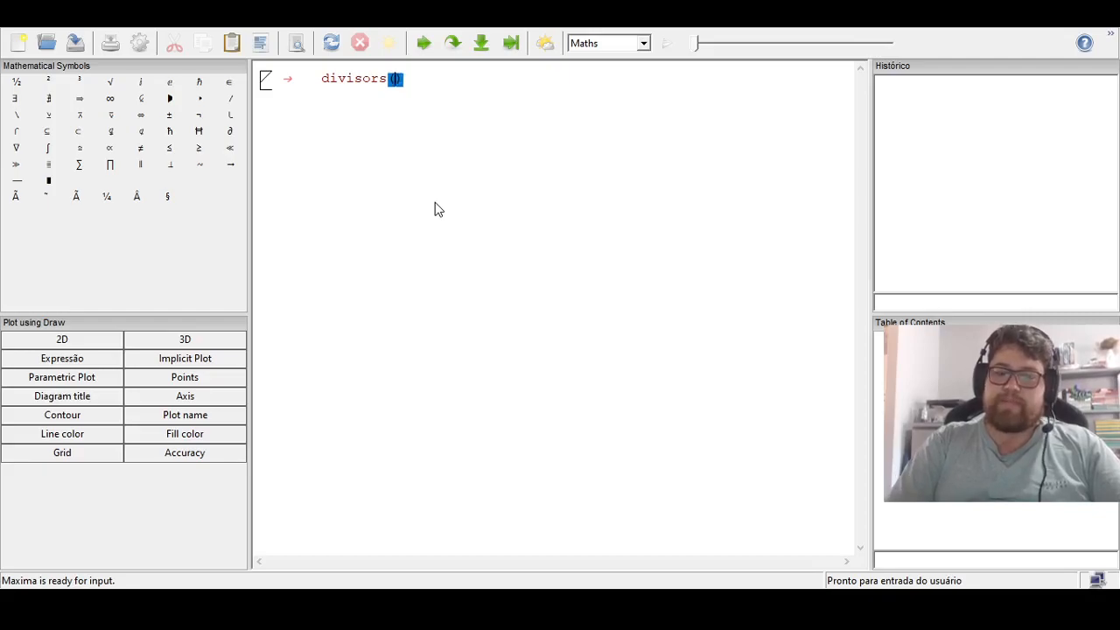
type("6)")
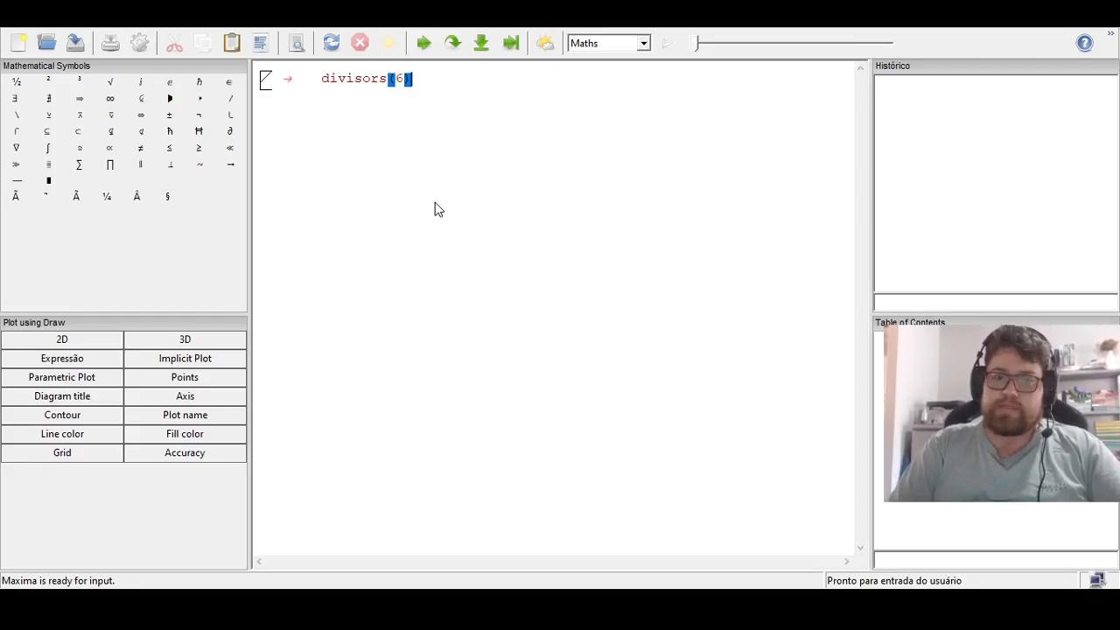
type(";")
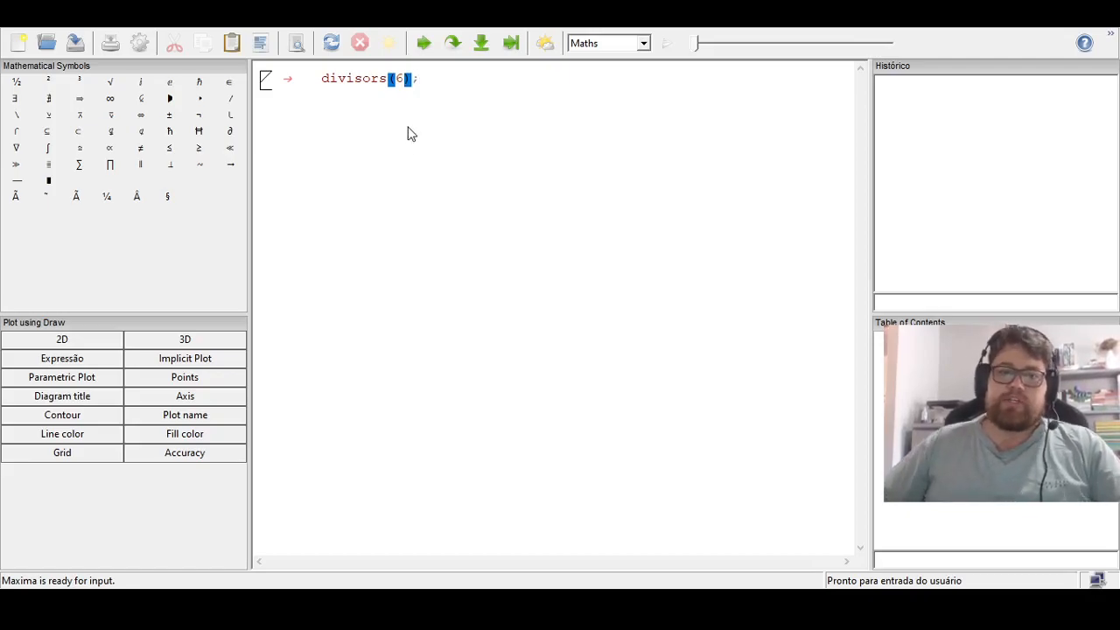
left_click(424, 45)
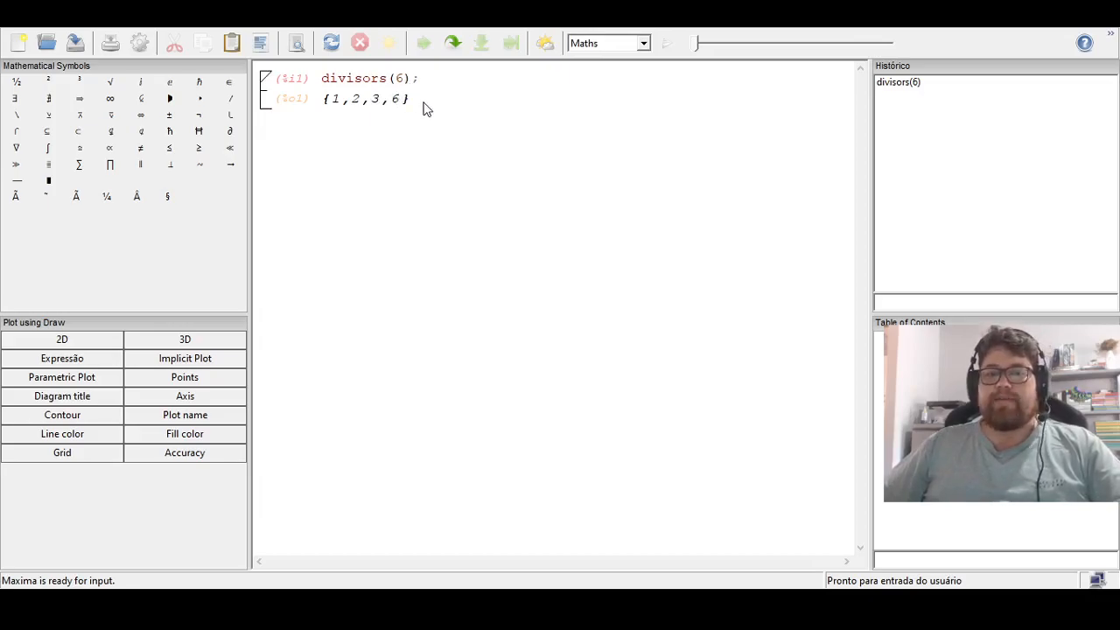
double_click(399, 77)
key("BackSpace")
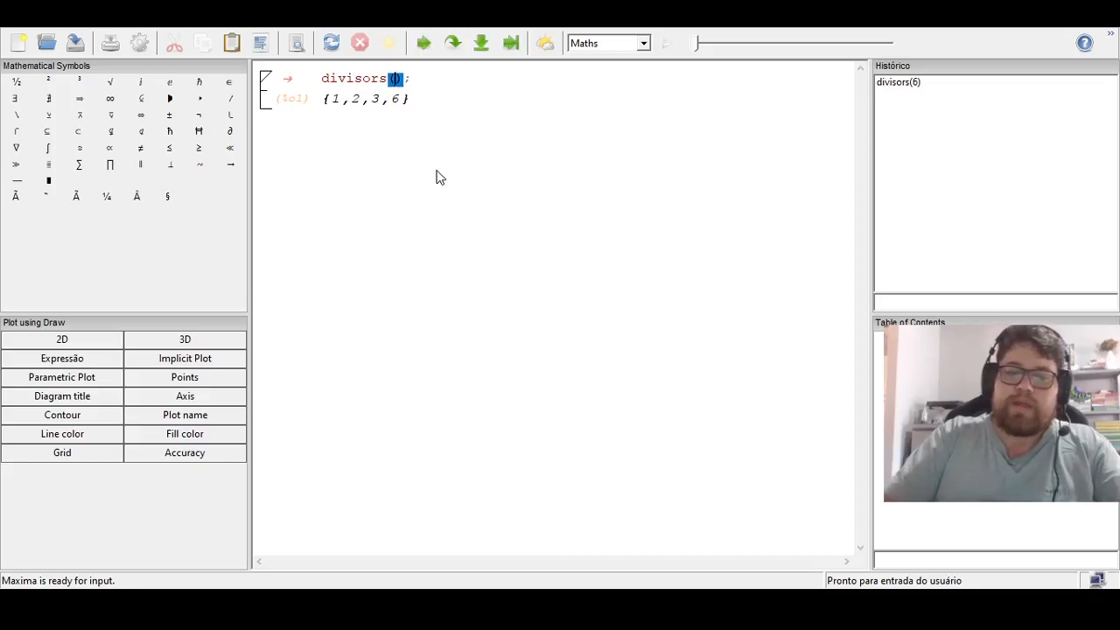
type("6")
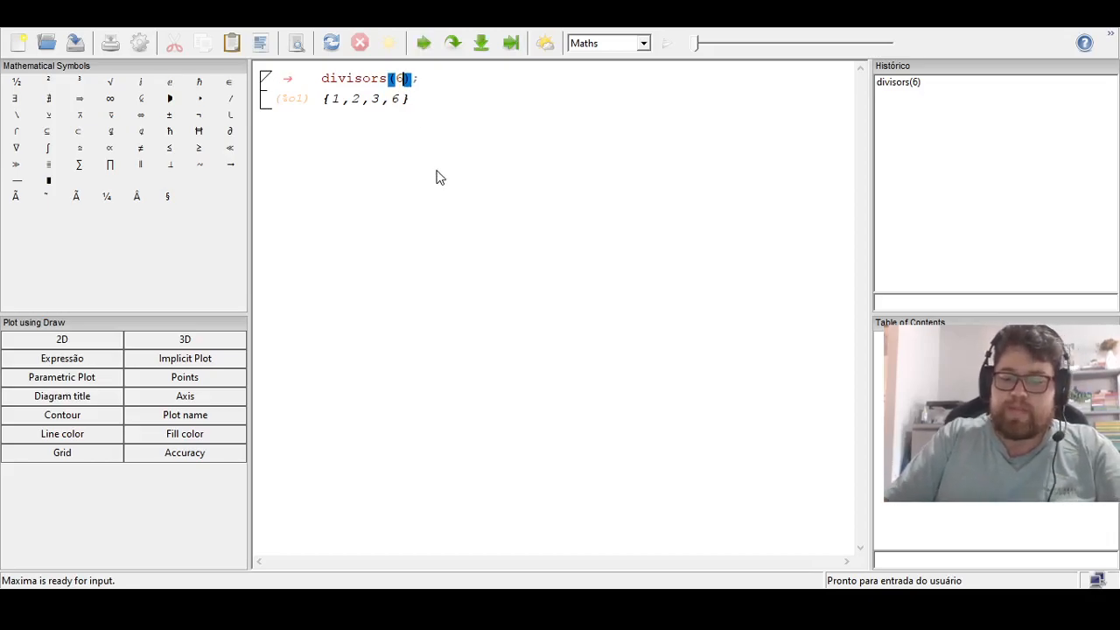
Step: Enter divsors(360) in a new cell below the first output and evaluate it
left_click(421, 106)
left_click(426, 90)
left_click(425, 85)
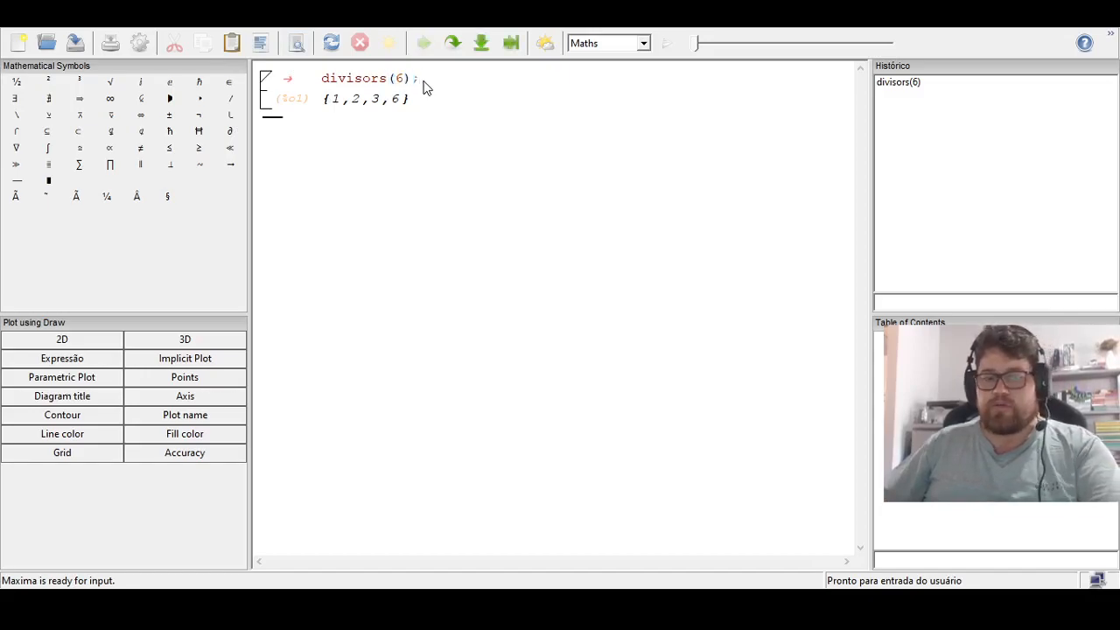
type("d")
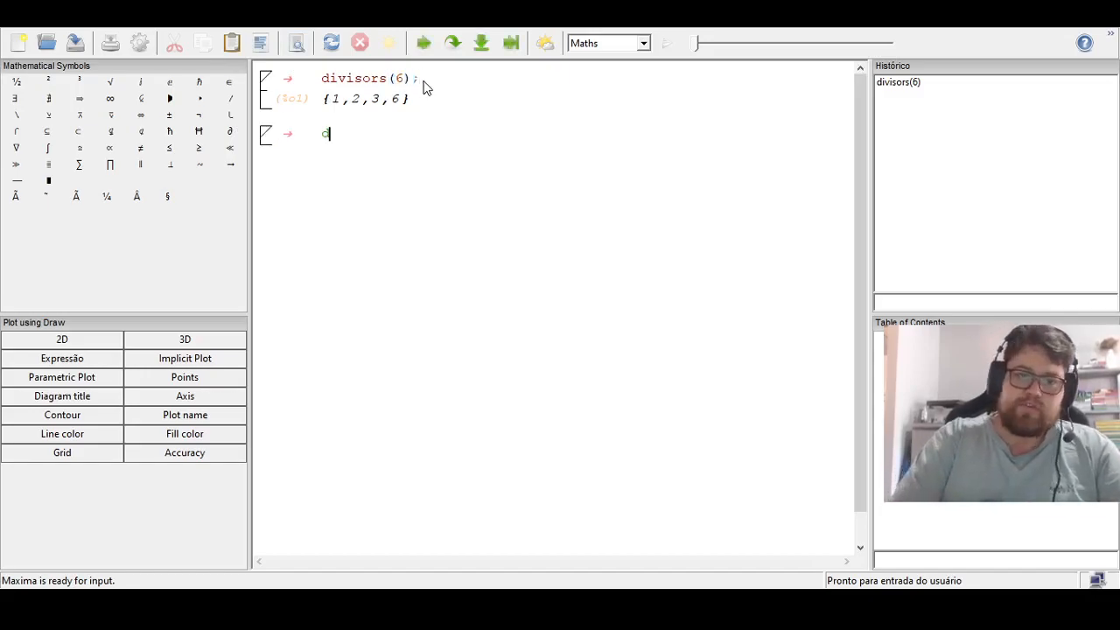
type("ivsors")
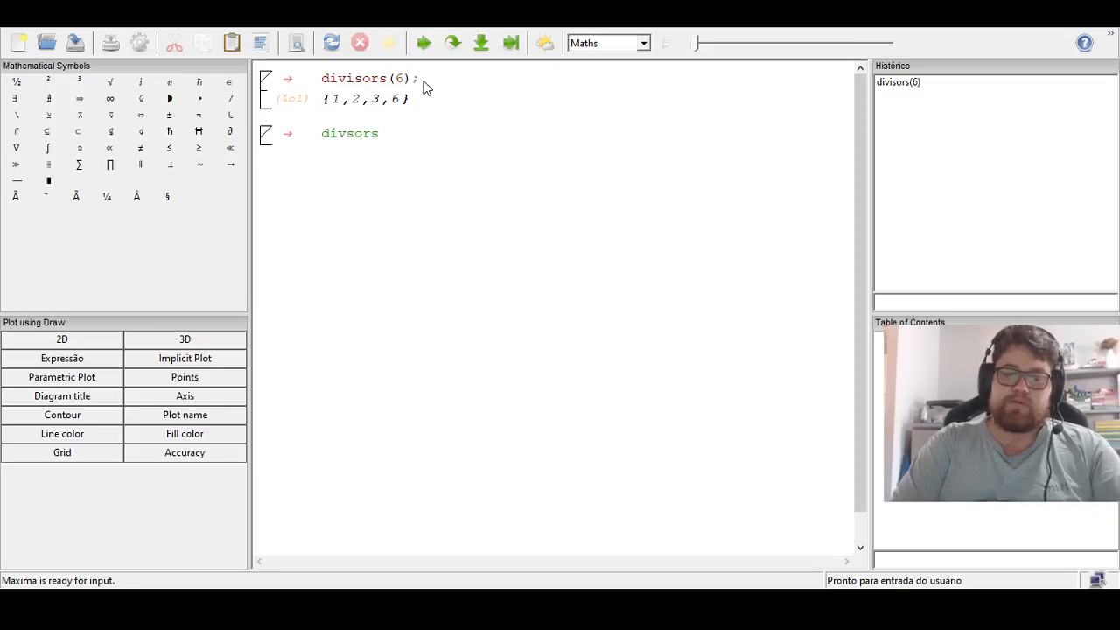
type("(")
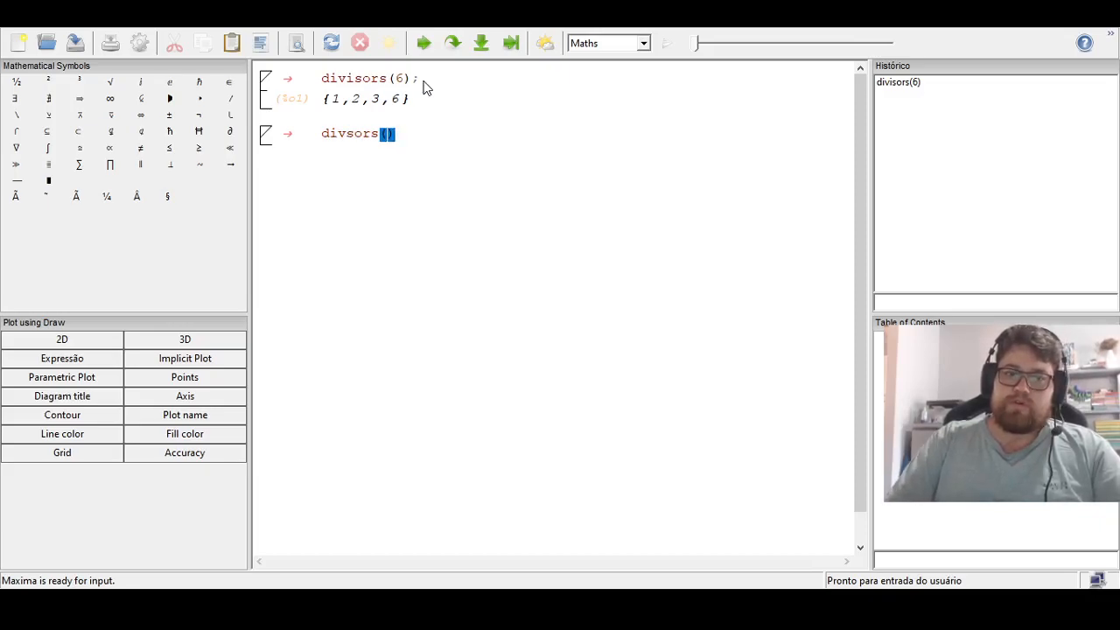
type("360")
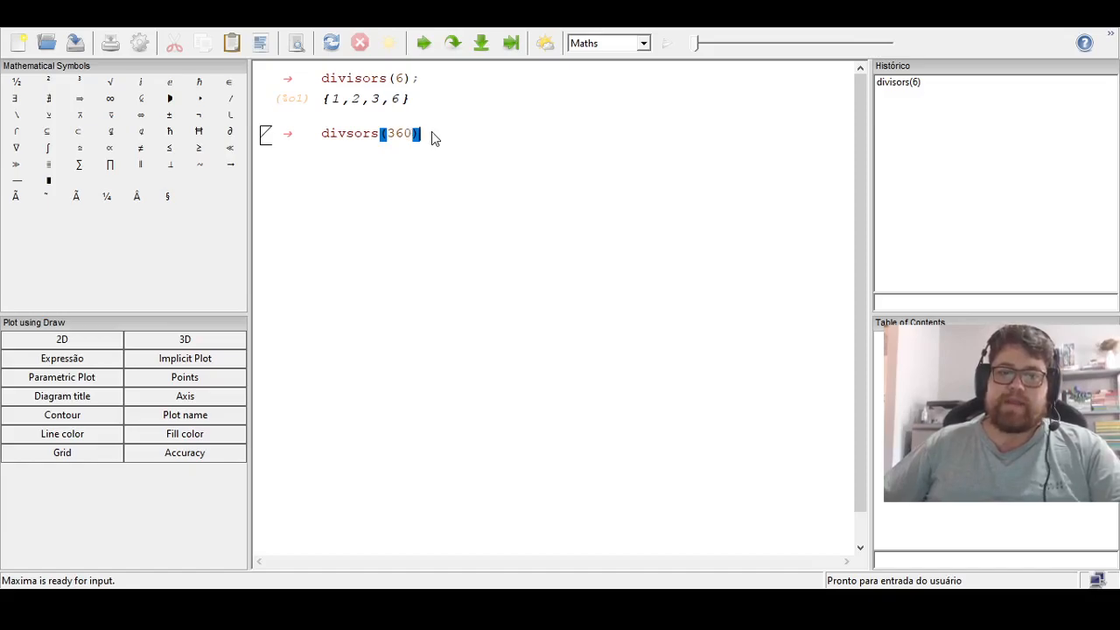
left_click(426, 46)
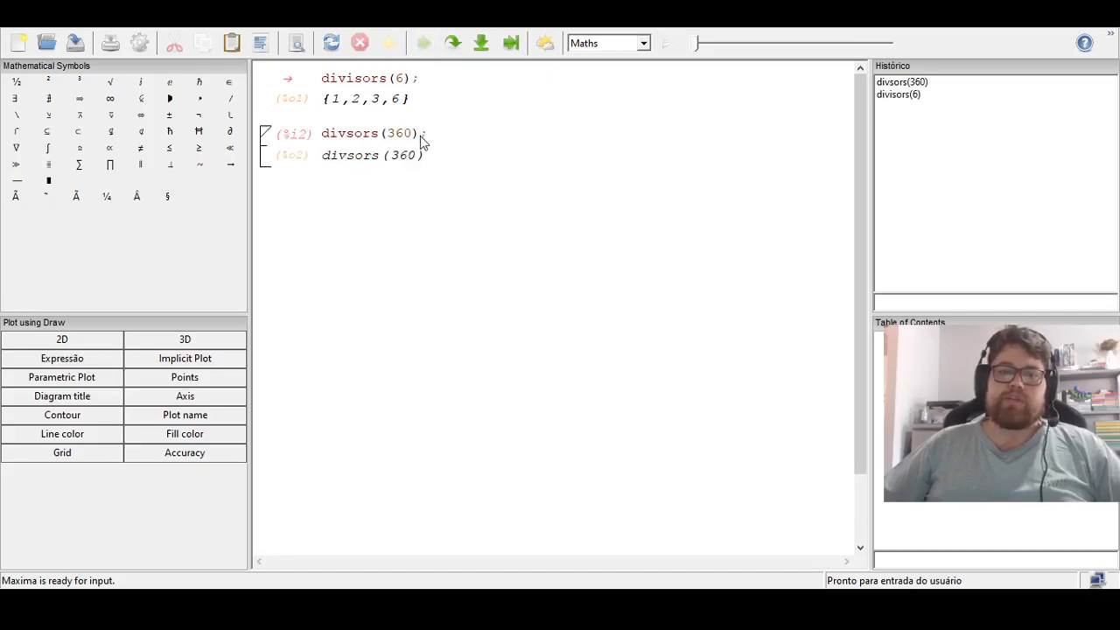
Step: Correct the misspelled function name in the 360 cell to divisors and evaluate the cell again
left_click(346, 138)
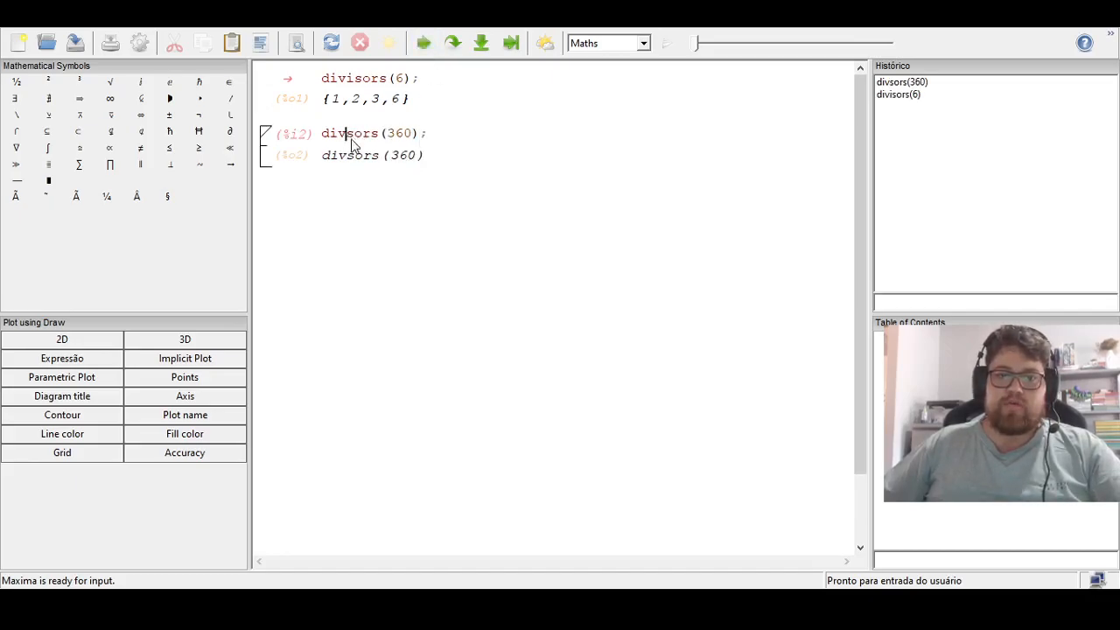
type("i")
left_click(447, 138)
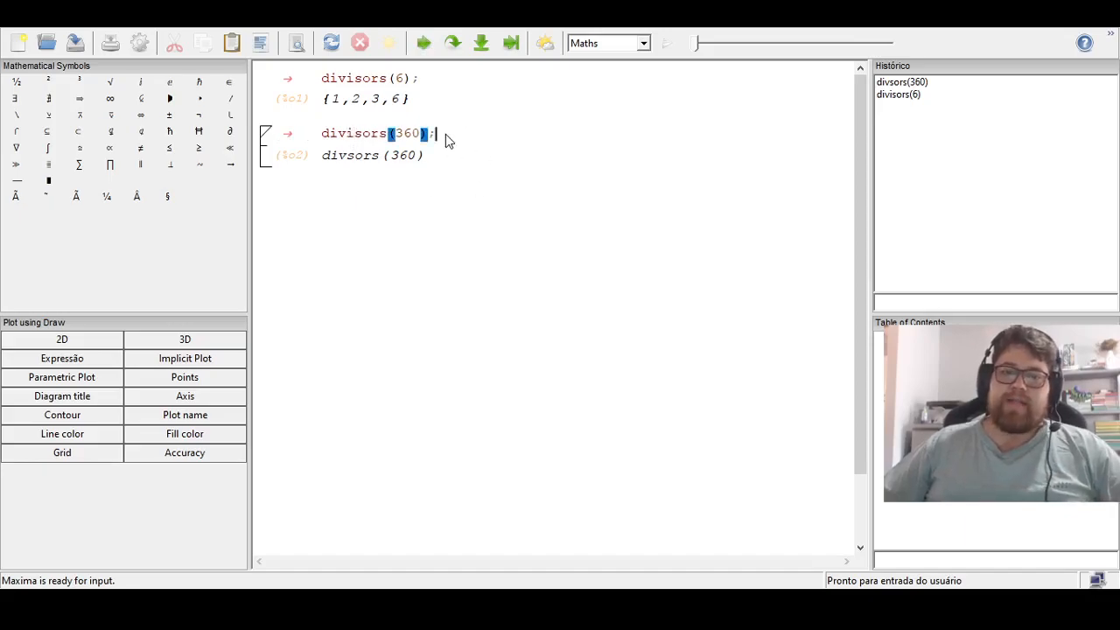
left_click(429, 41)
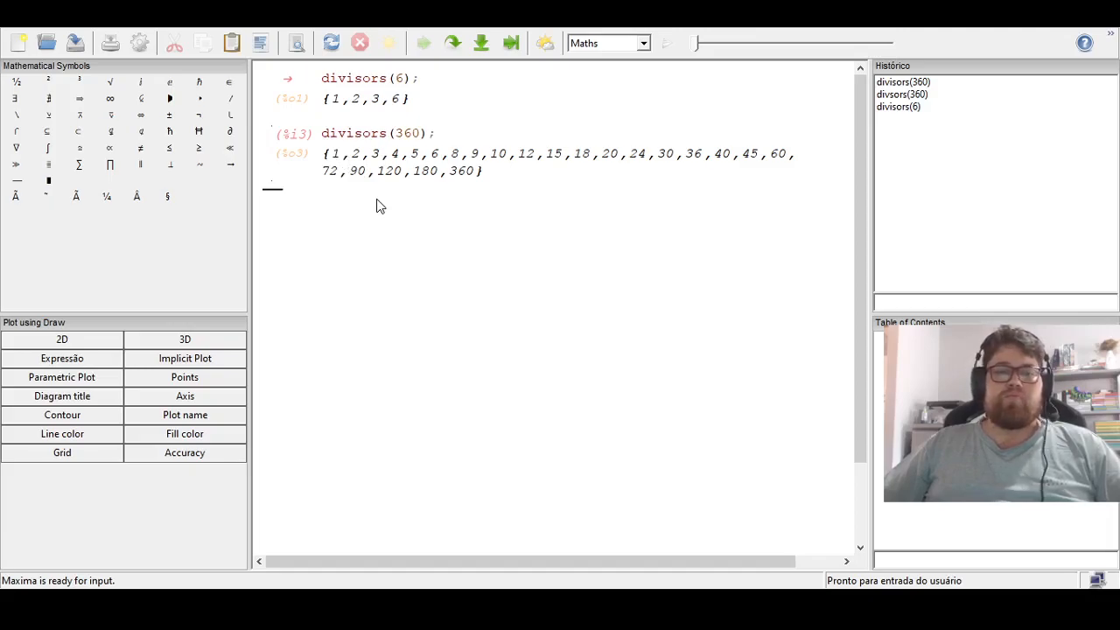
Step: Enter divisors(7) in a new cell below the divisors of 360 and evaluate it
type("divisor")
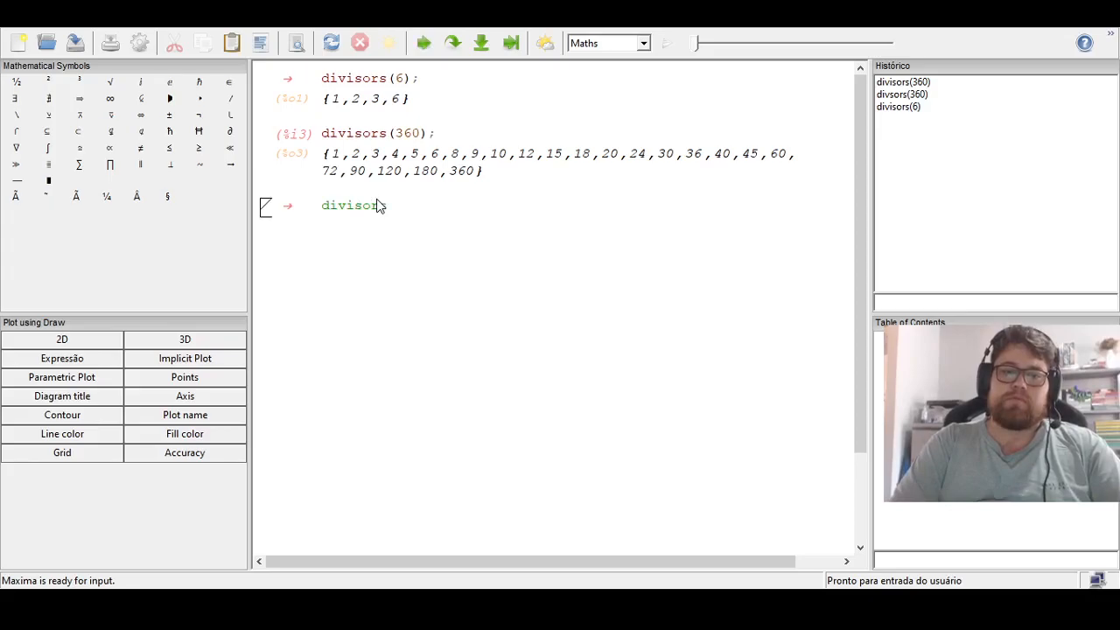
type("s(")
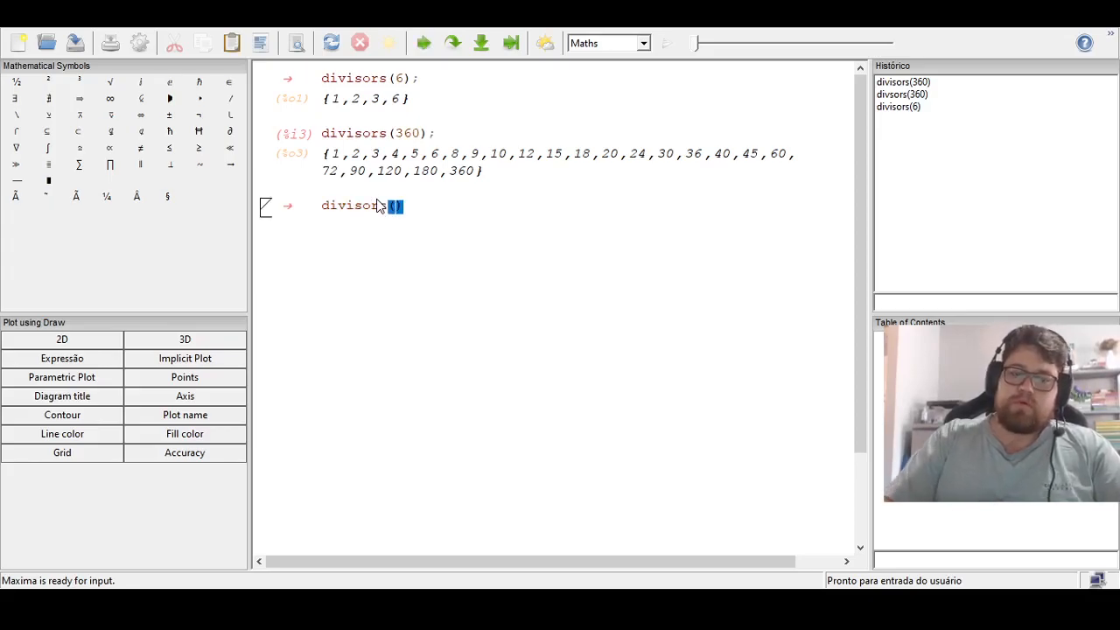
type("7")
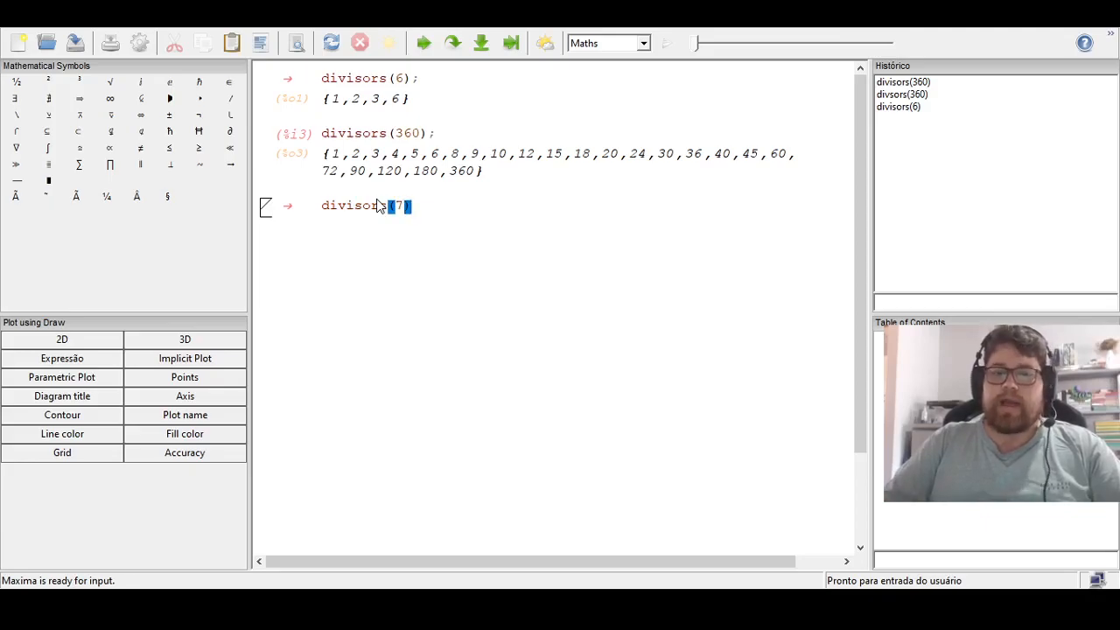
left_click(425, 44)
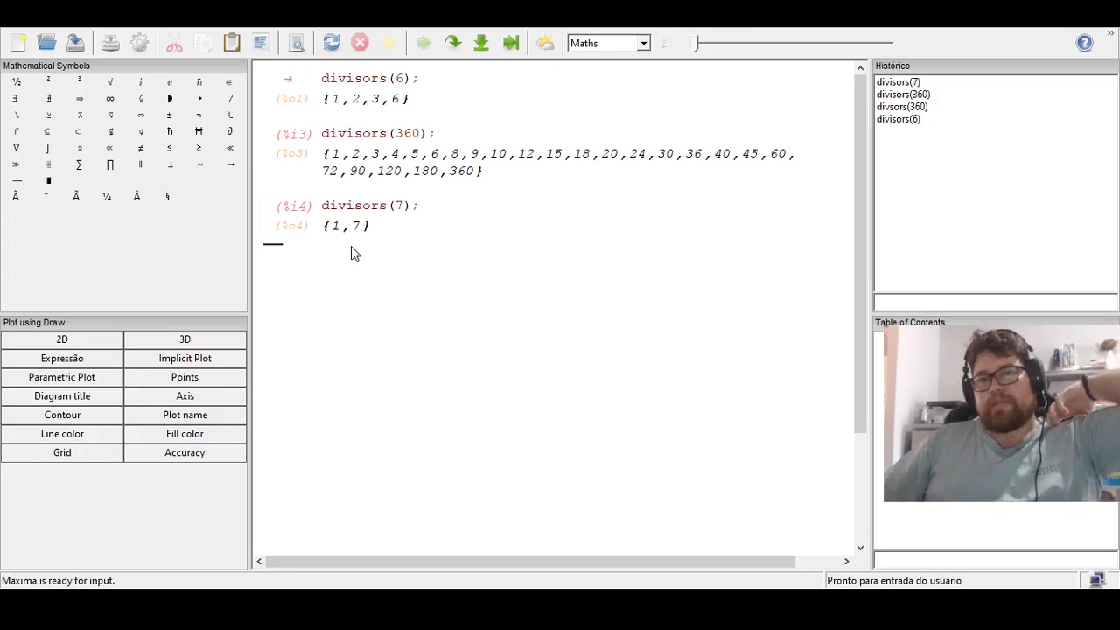
left_click(418, 210)
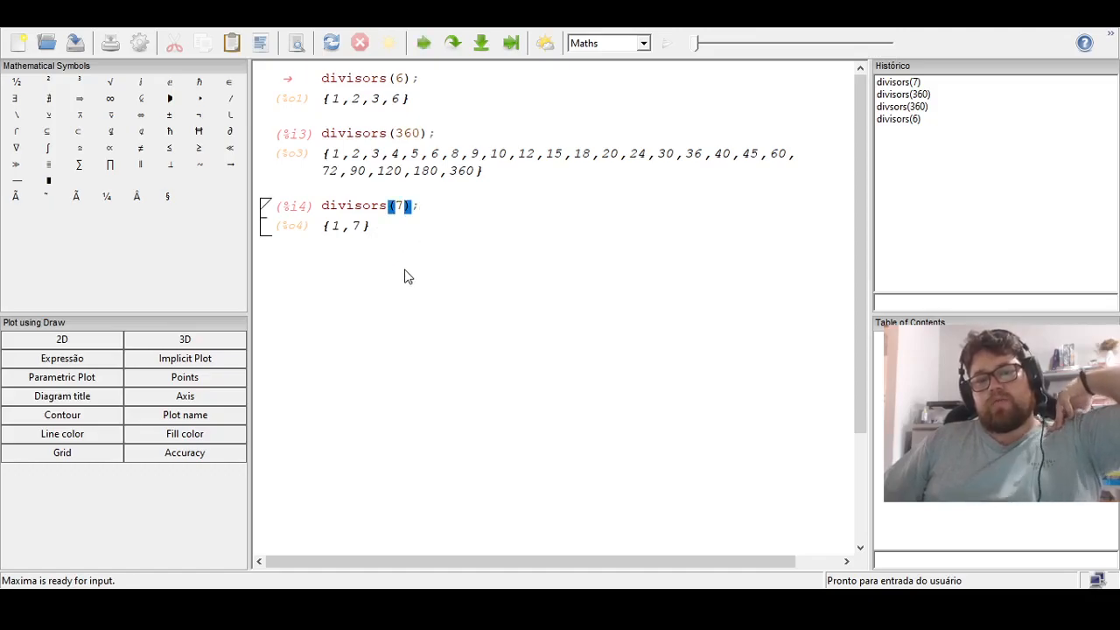
key("Return")
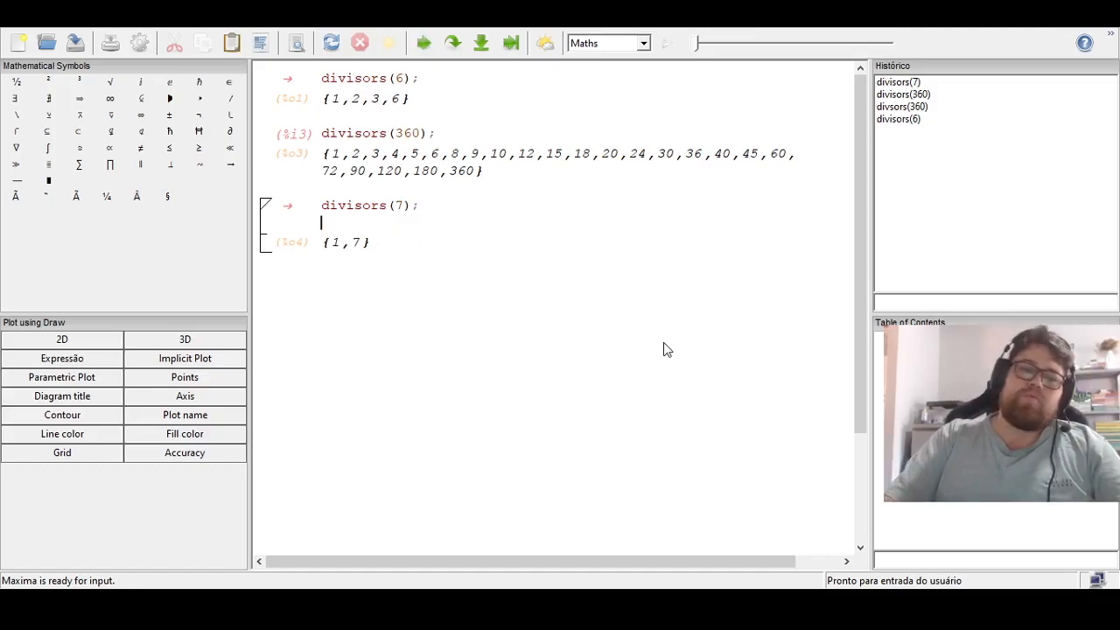
key("BackSpace")
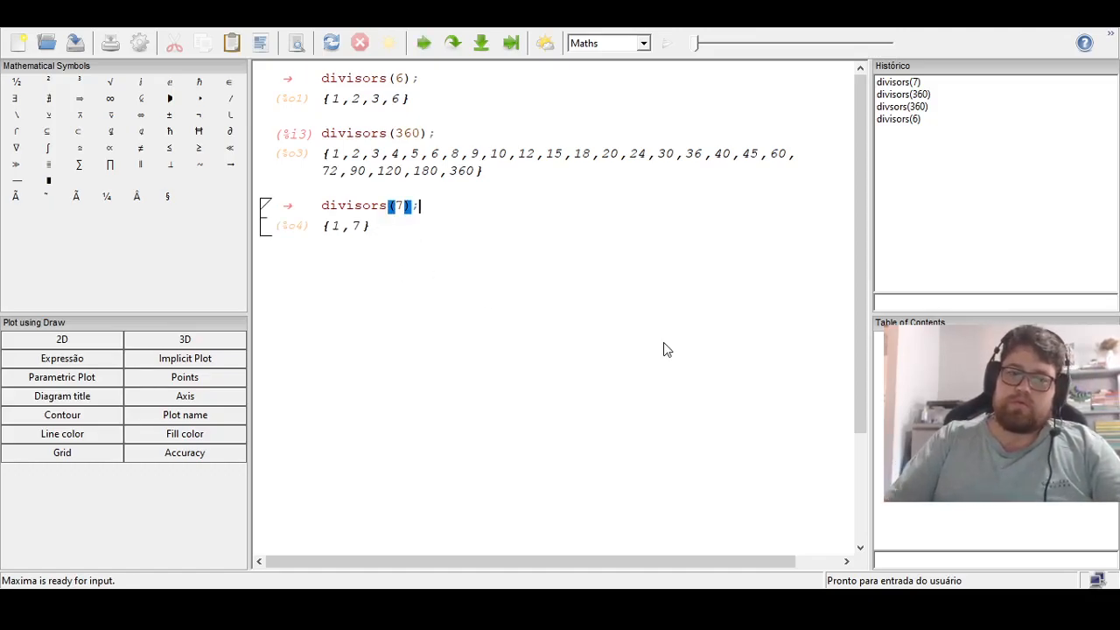
key("Down")
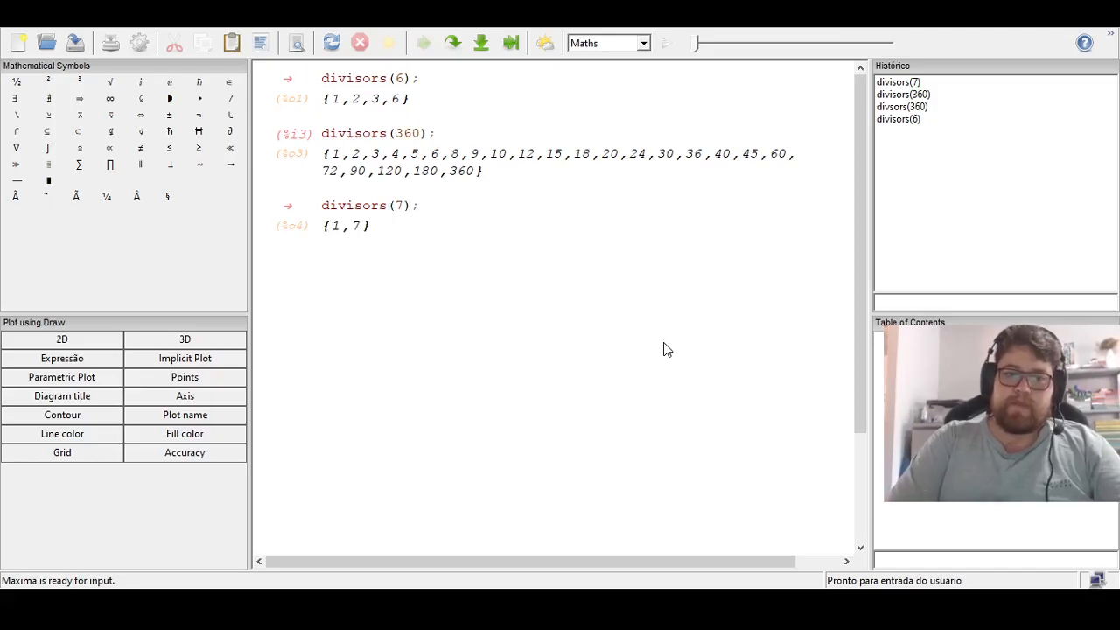
Step: Enter divisors(1991) in a new cell below the divisors of 7 and evaluate it
type("divisors")
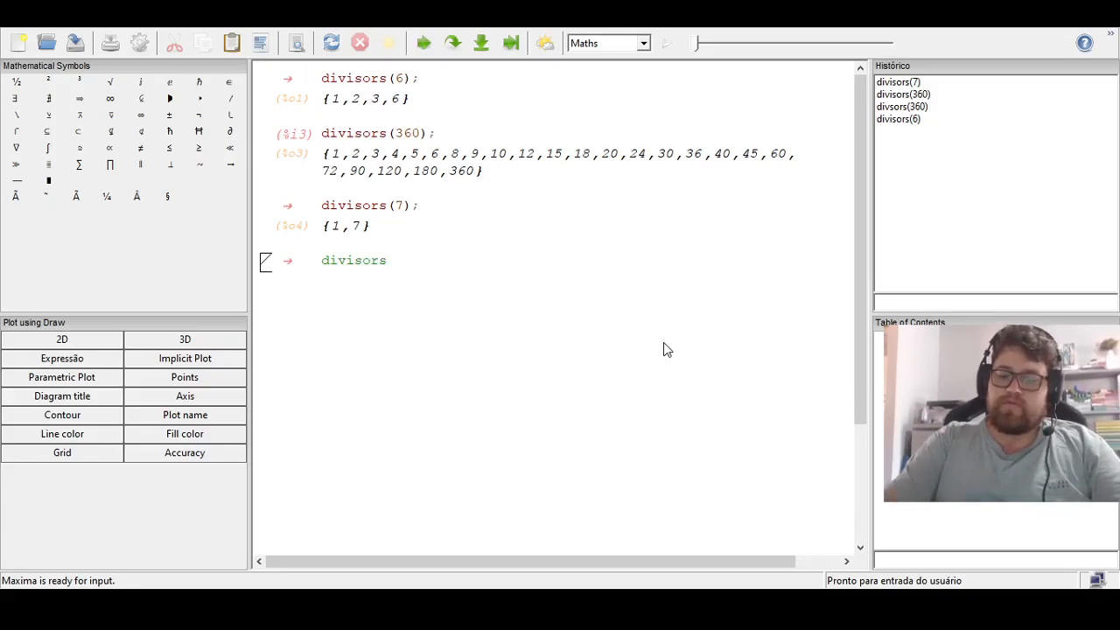
type("9")
key("BackSpace")
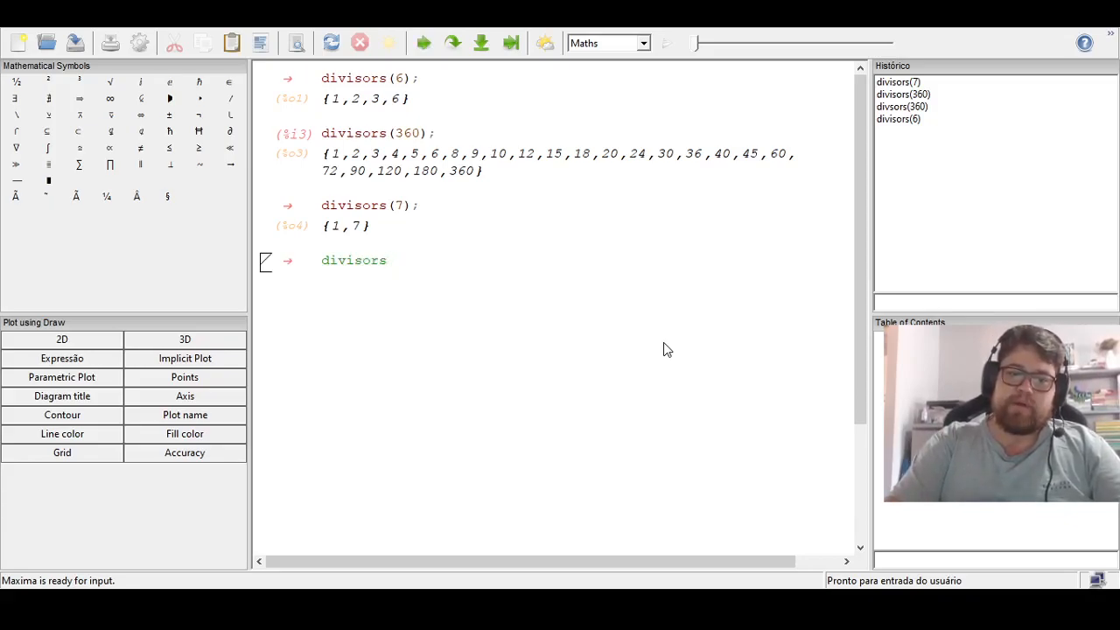
type("(")
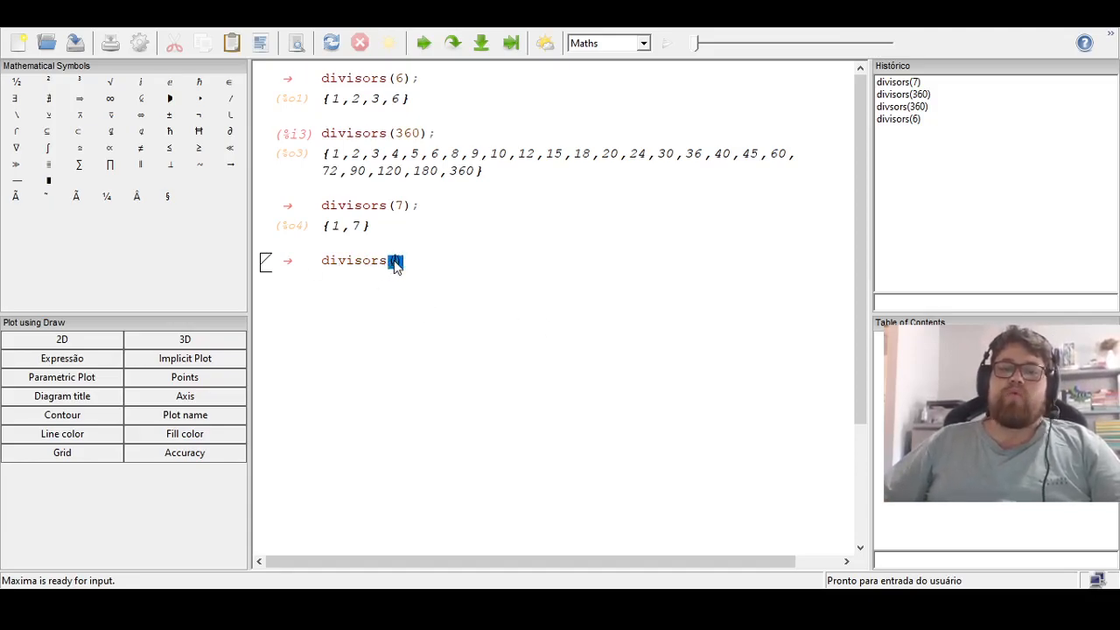
type("1991")
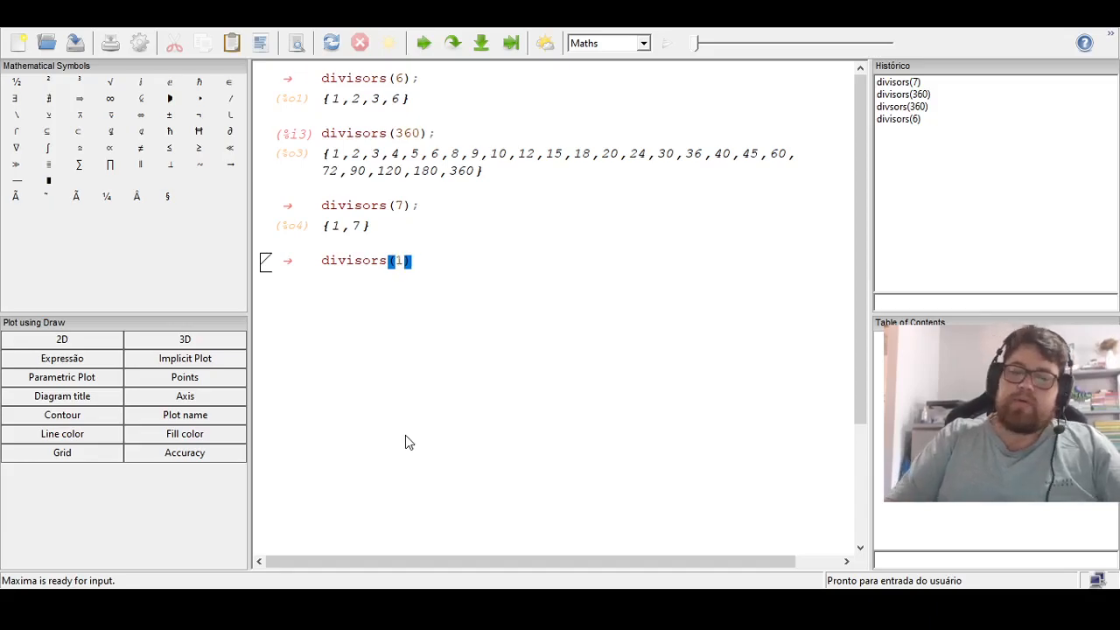
left_click(446, 264)
left_click(424, 43)
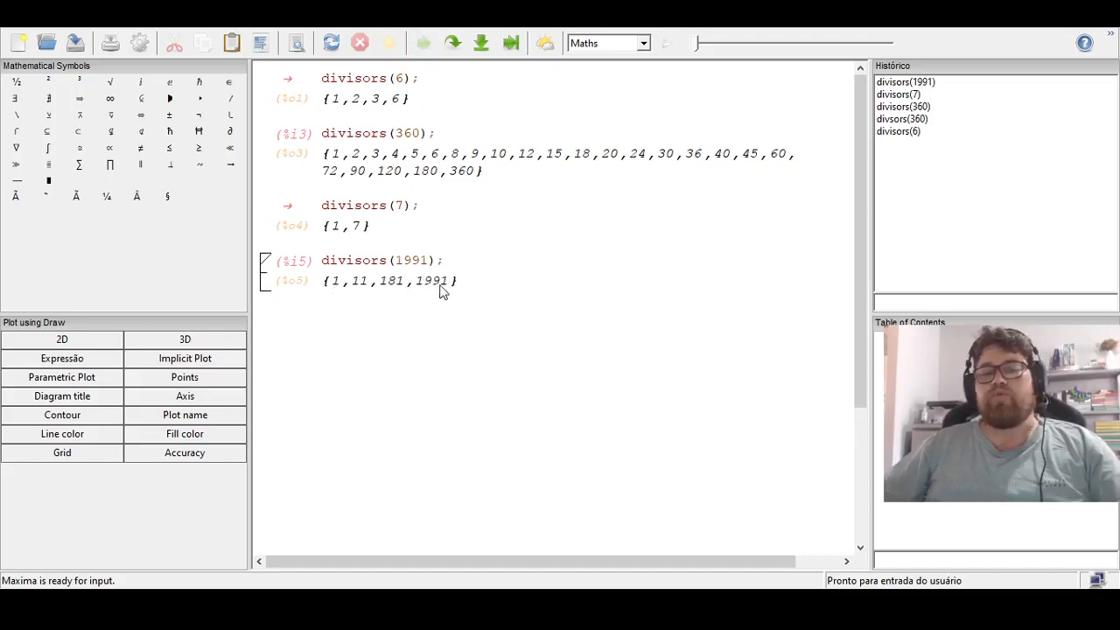
Step: Re-evaluate all the divisors cells of the worksheet from the first one down to divisors(1991)
left_click(474, 284)
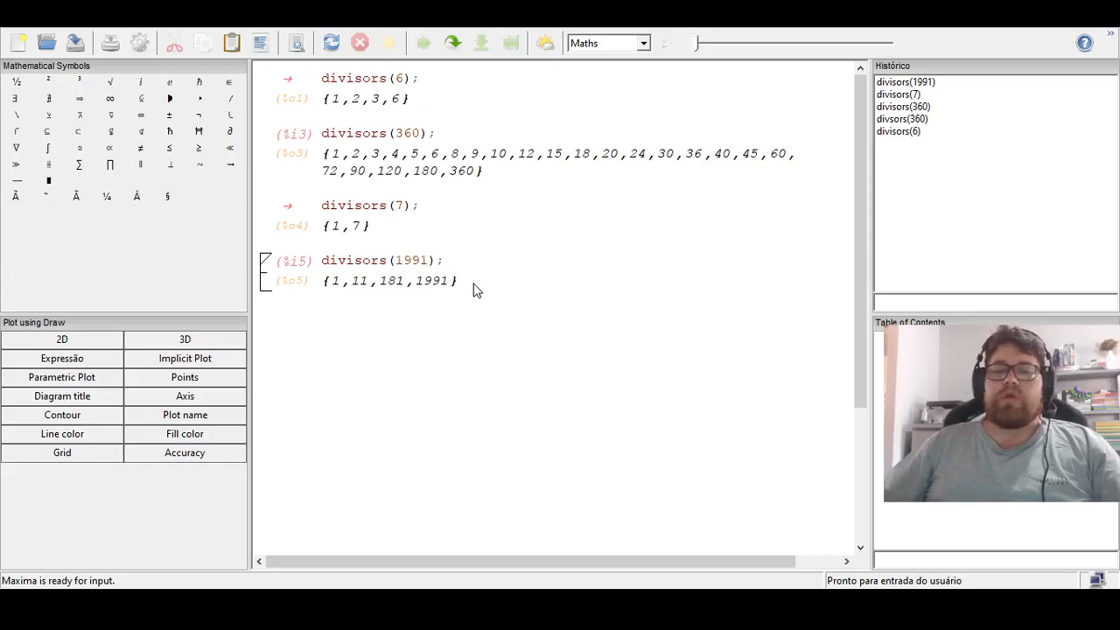
left_click(455, 259)
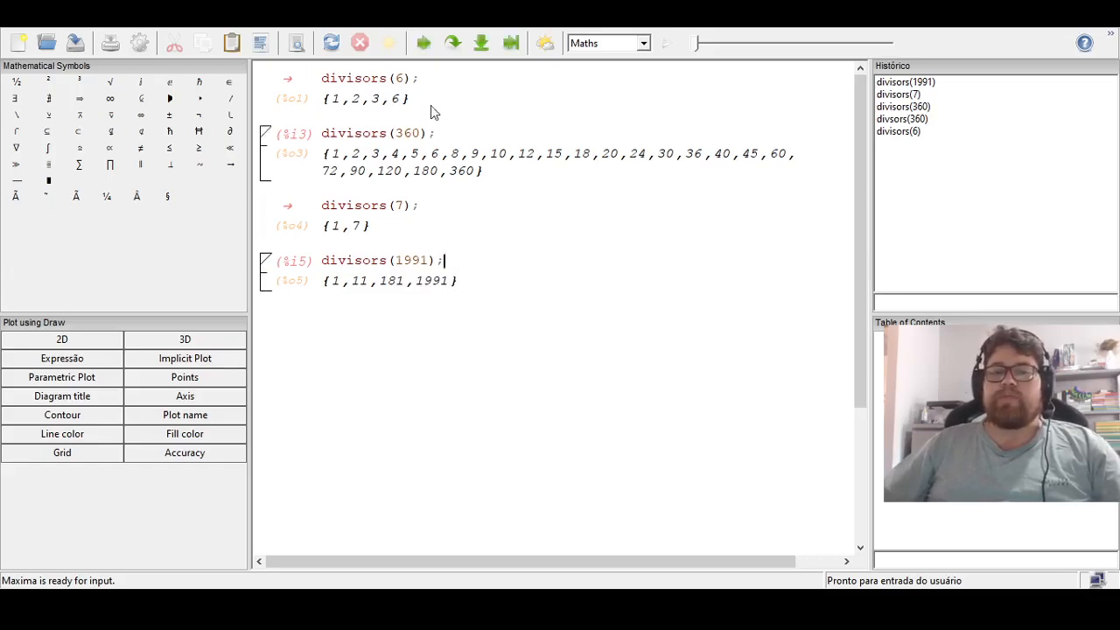
left_click(451, 43)
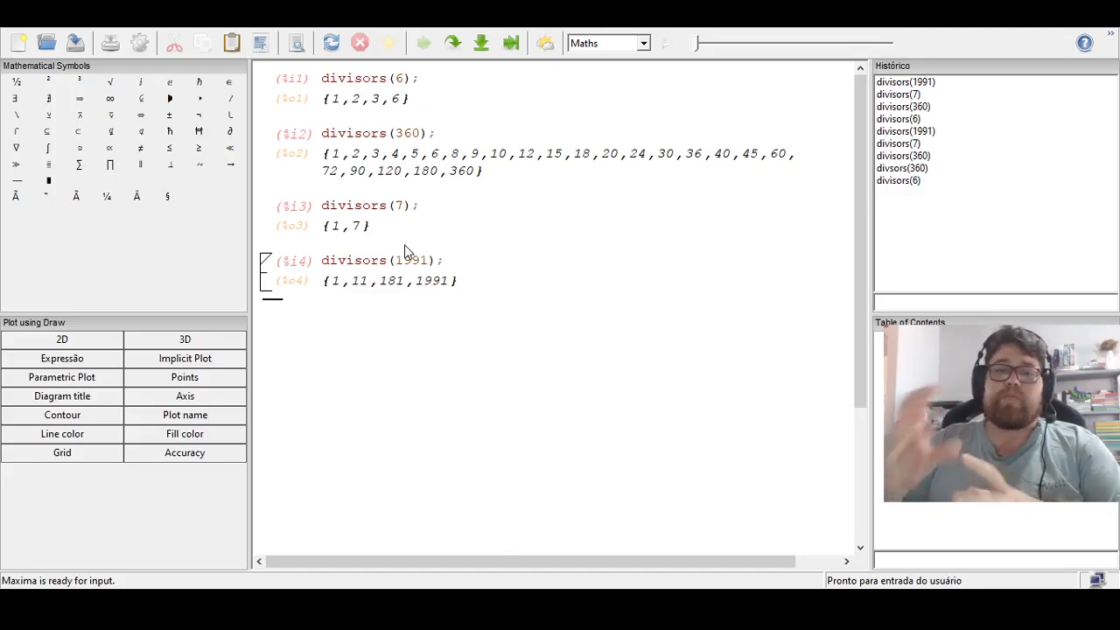
Step: Enter 7/3 in a new cell below the divisors of 1991 and evaluate it
scroll(406, 262, "down", 3)
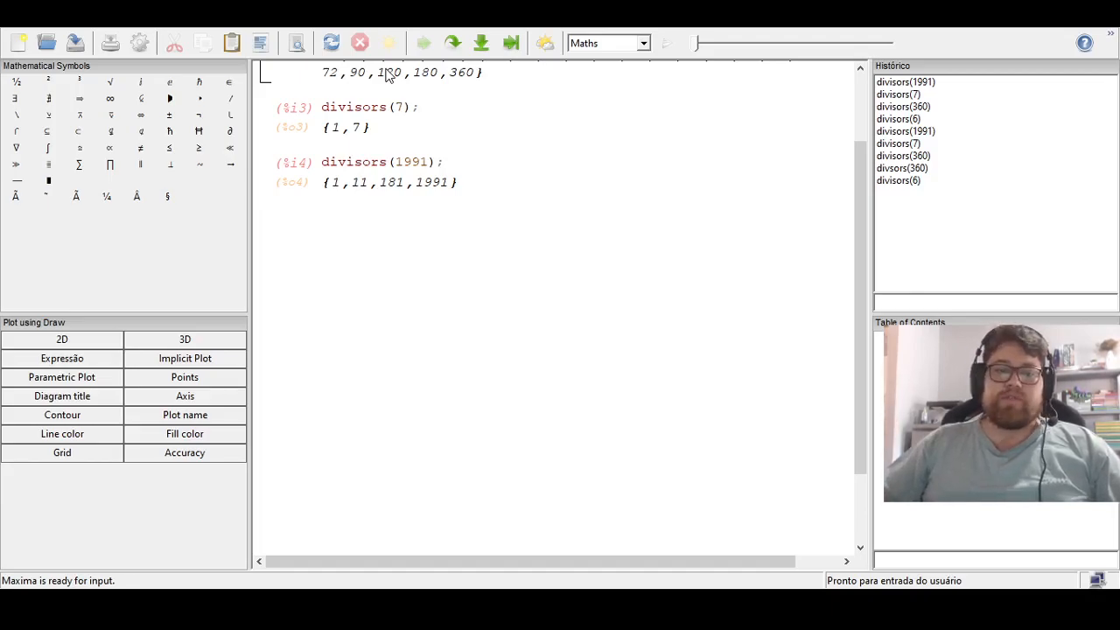
type("7")
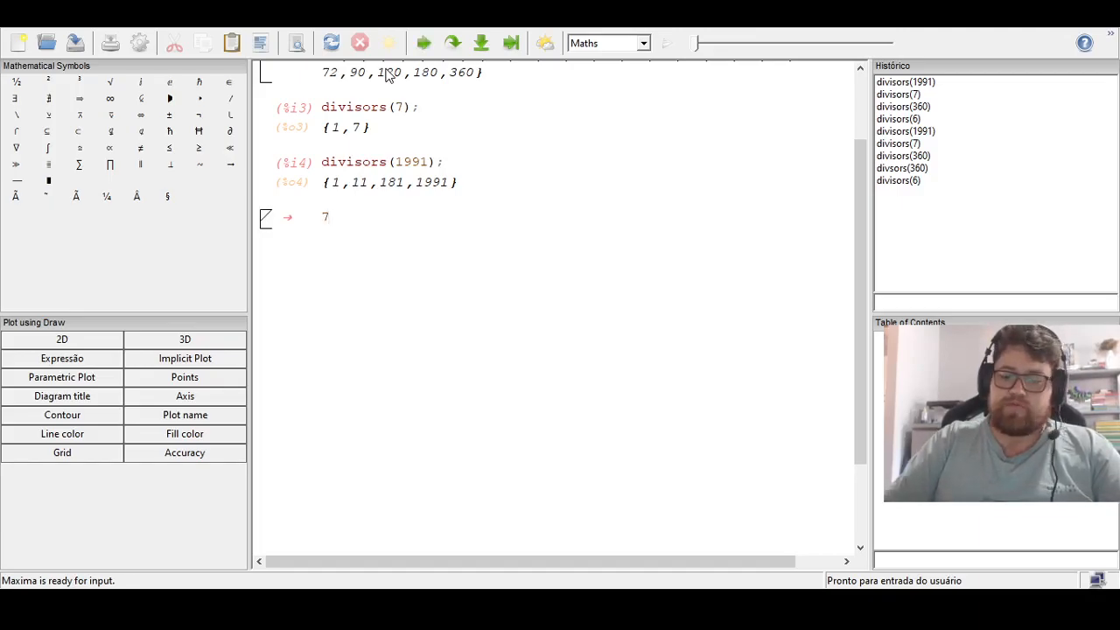
type("/")
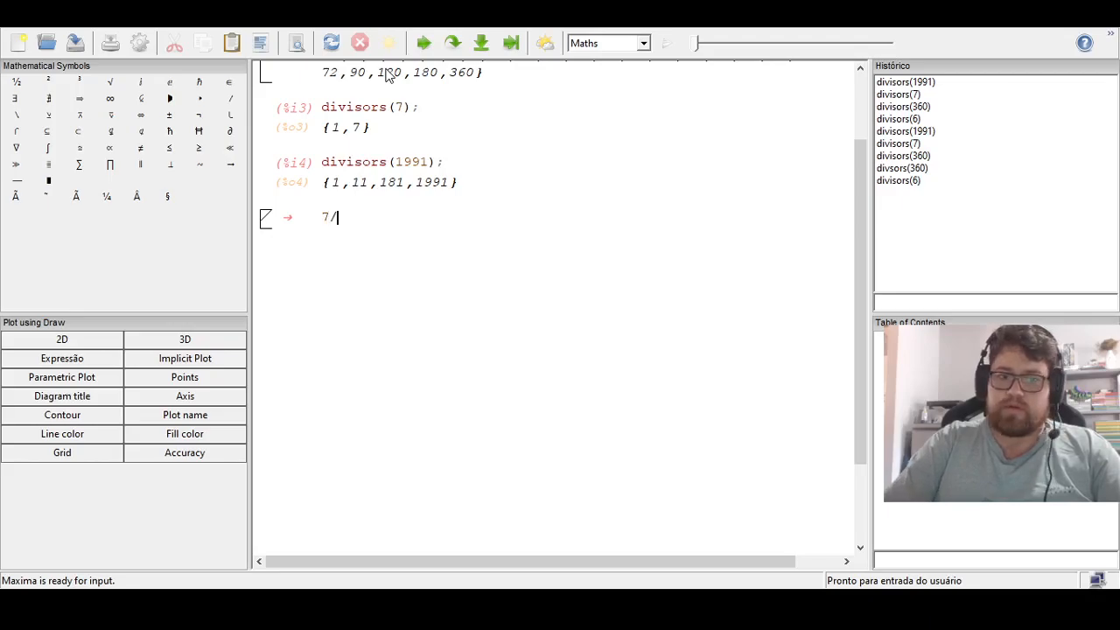
type("3")
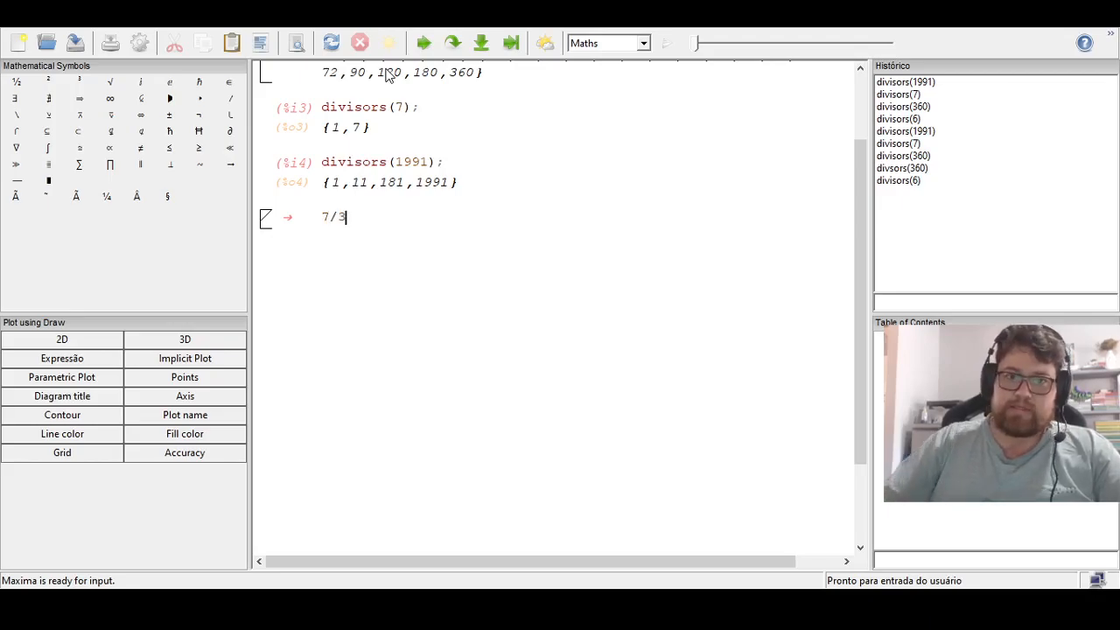
left_click(424, 46)
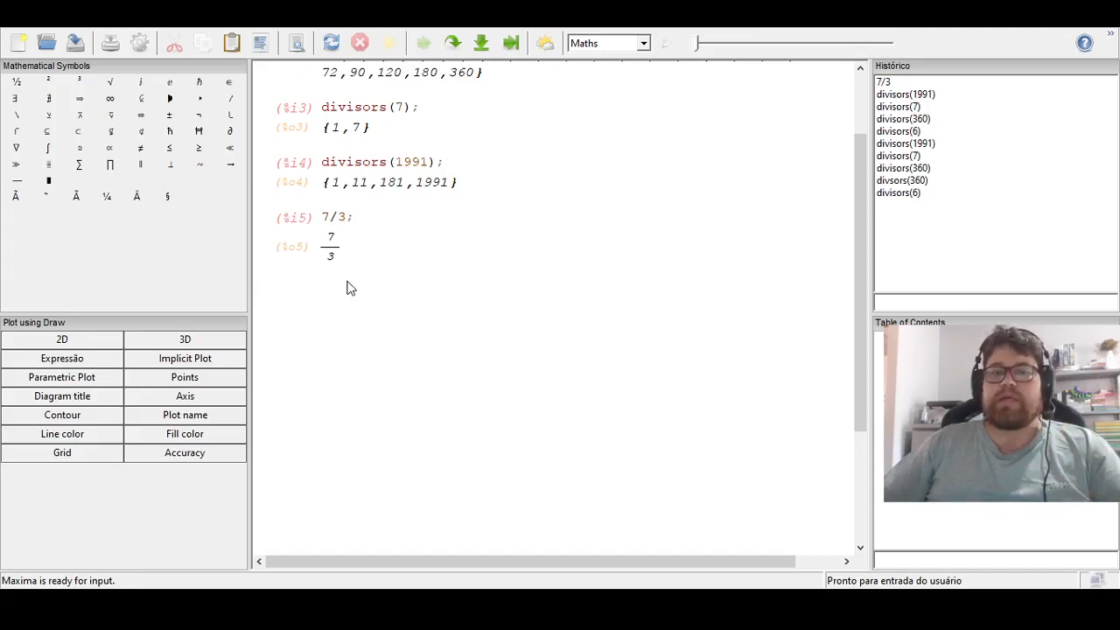
Step: Enter quotient(7,3) in a new cell below the 7/3 fraction and evaluate it
scroll(345, 282, "down", 1)
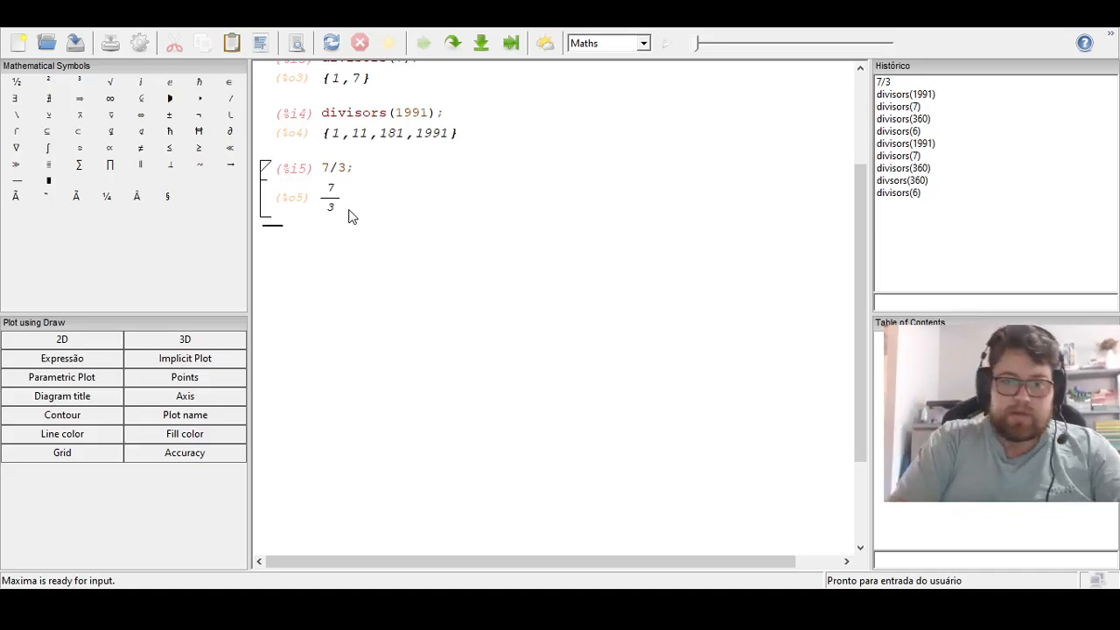
type("q")
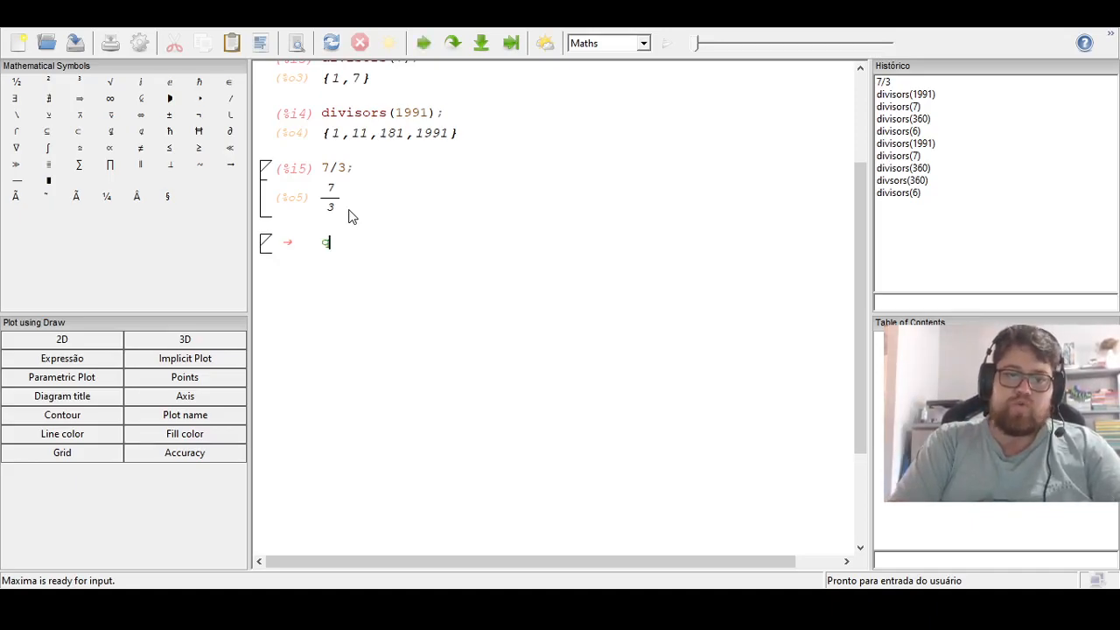
type("uoti")
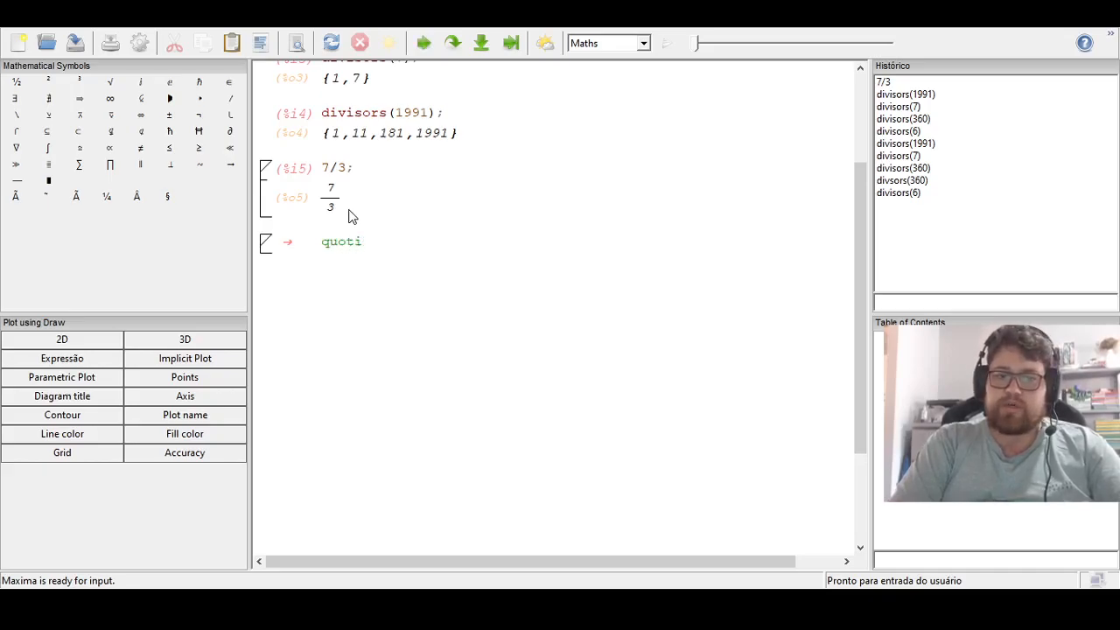
type("ent")
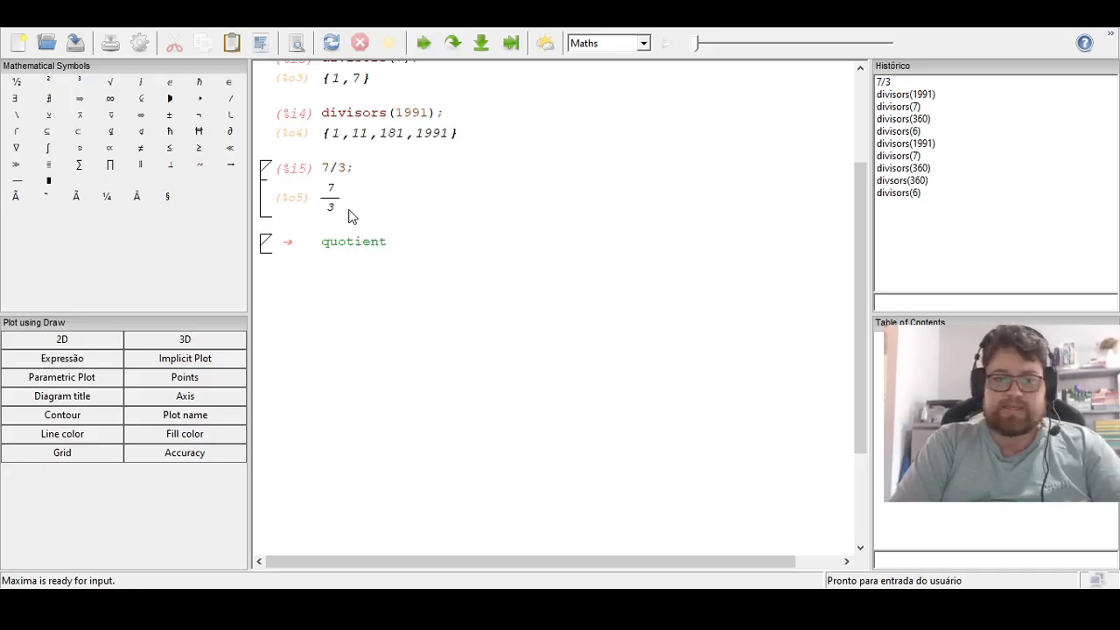
type("(")
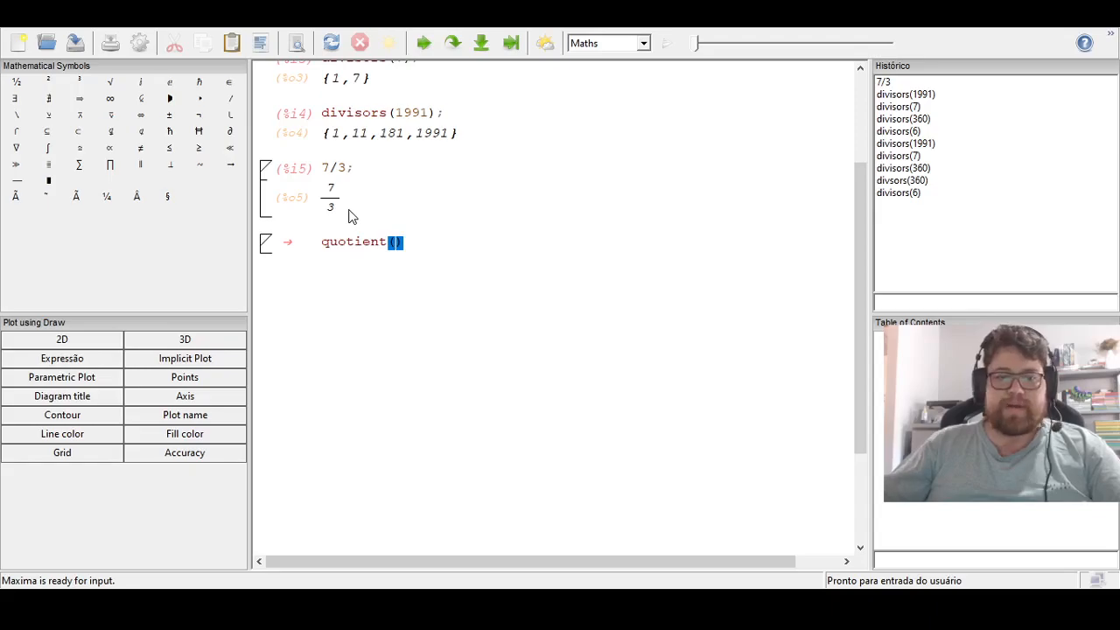
type("7,3")
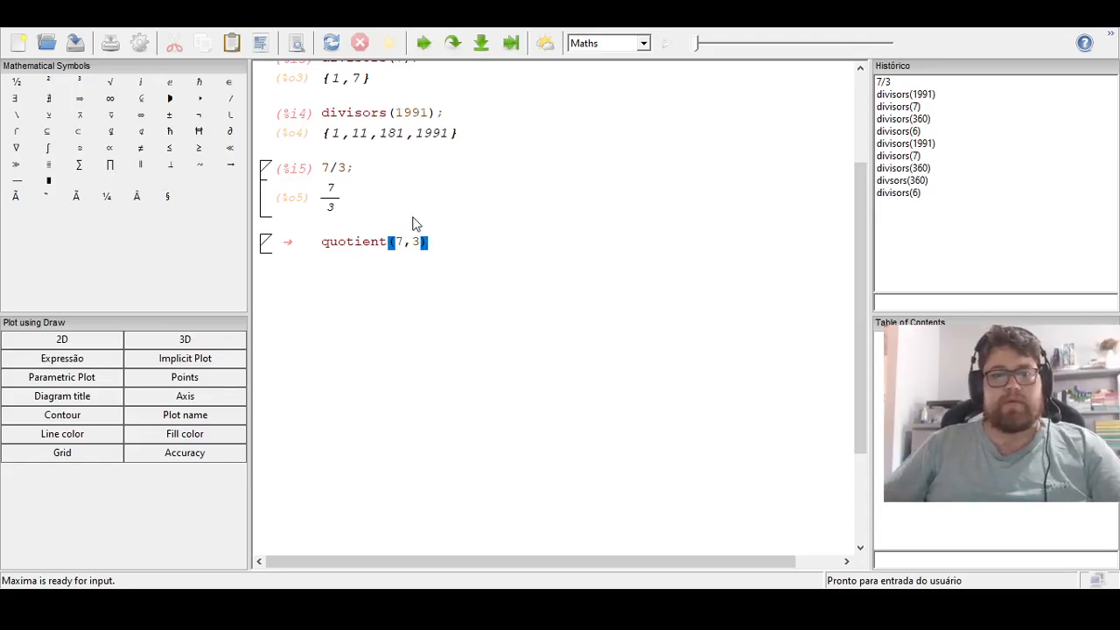
left_click(424, 43)
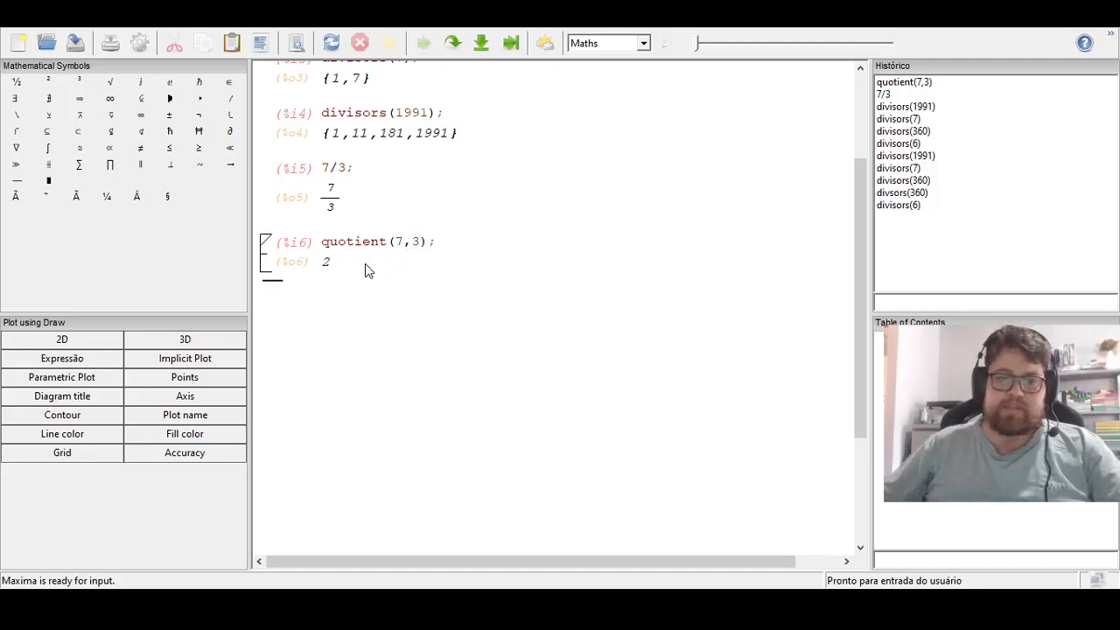
Step: Enter remainder(7) in a new cell below the quotient, evaluate it, remove the stray 3 before the function name and evaluate it again
type("remainder(")
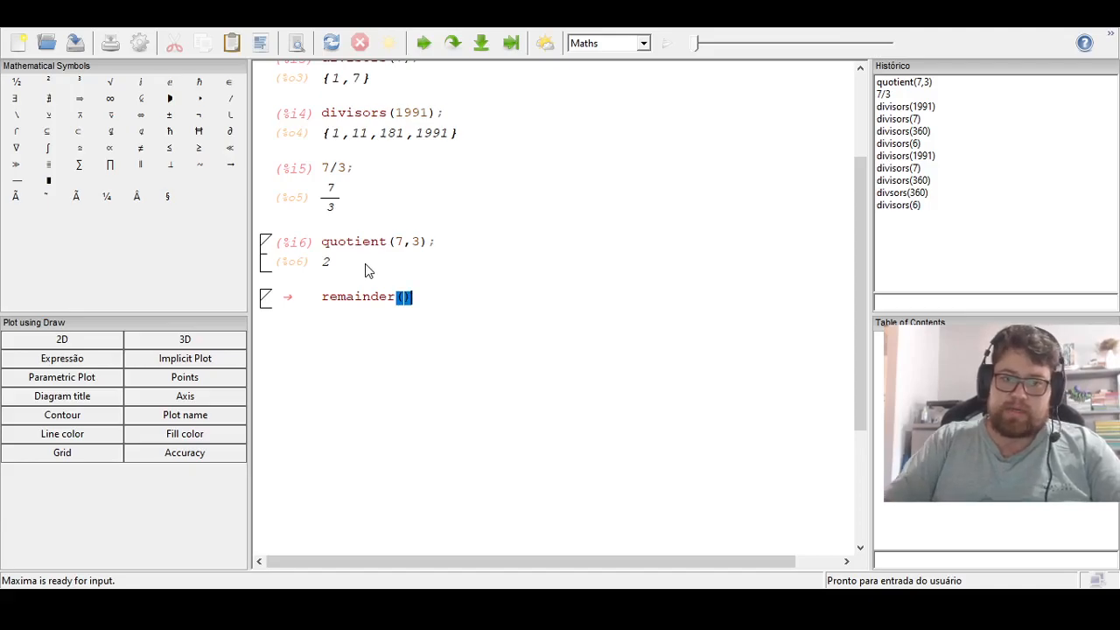
type("7")
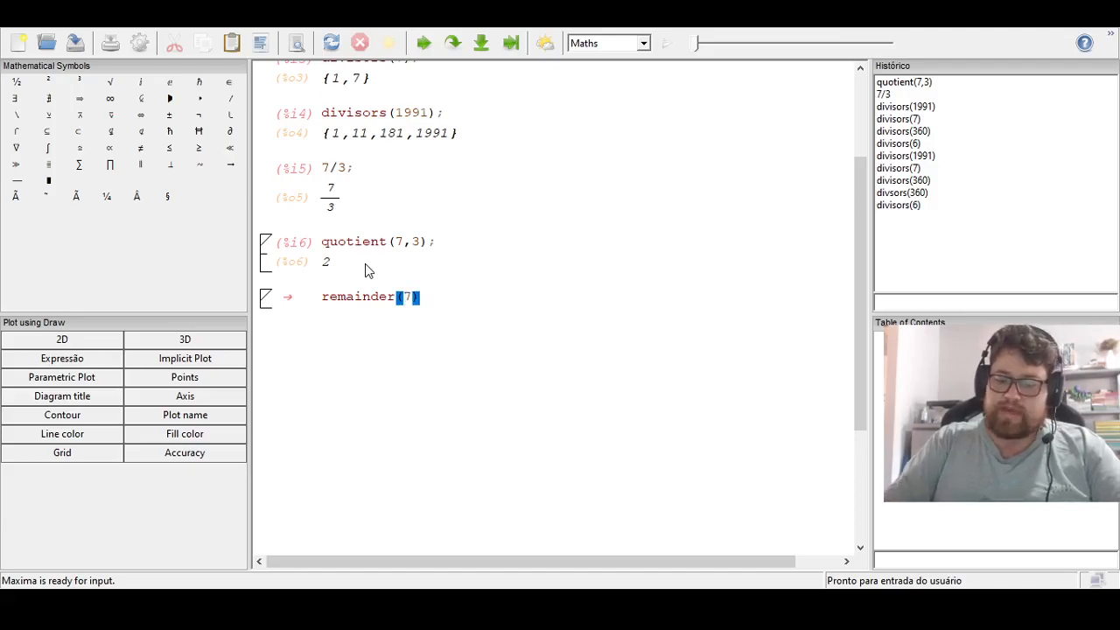
key("shift+Return")
type("3")
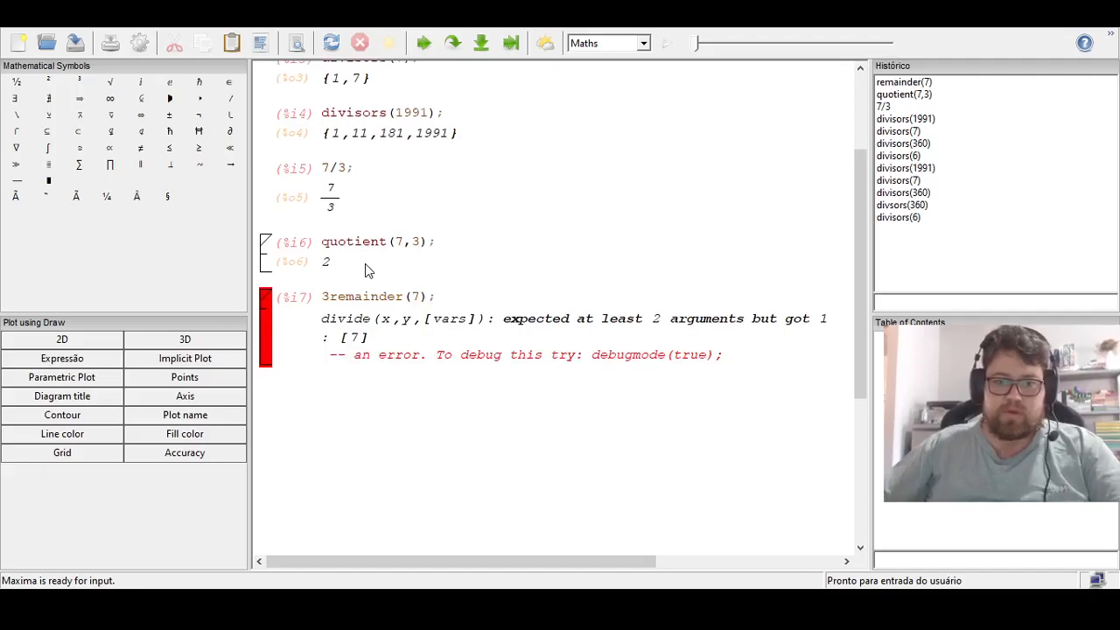
key("BackSpace")
key("shift+Return")
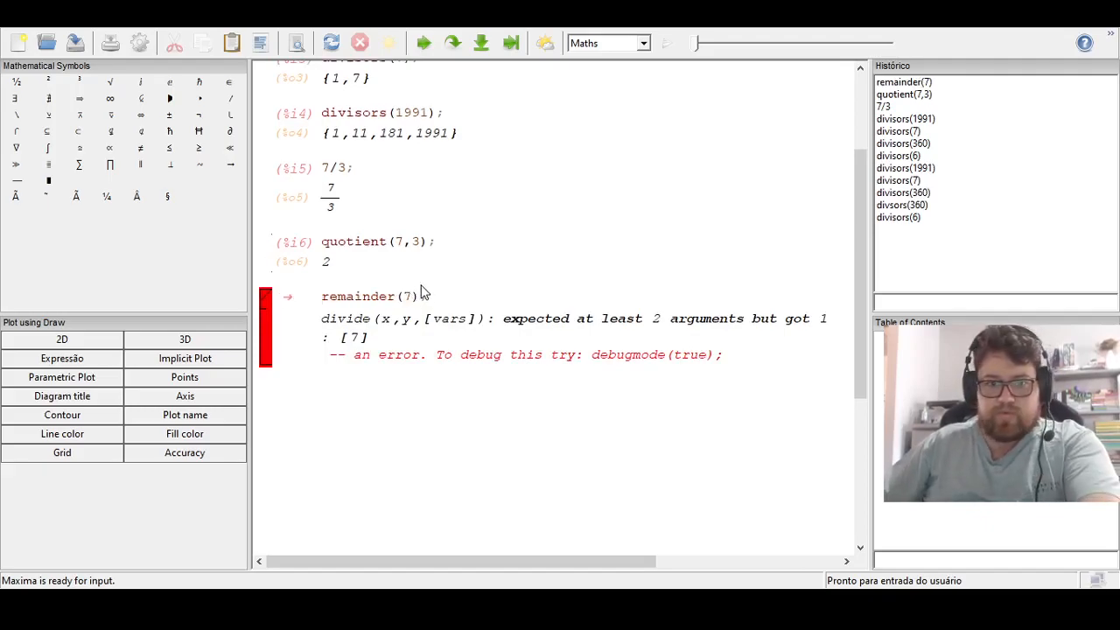
Step: Add the missing second argument so the cell reads remainder(7,3) and evaluate it again
double_click(409, 298)
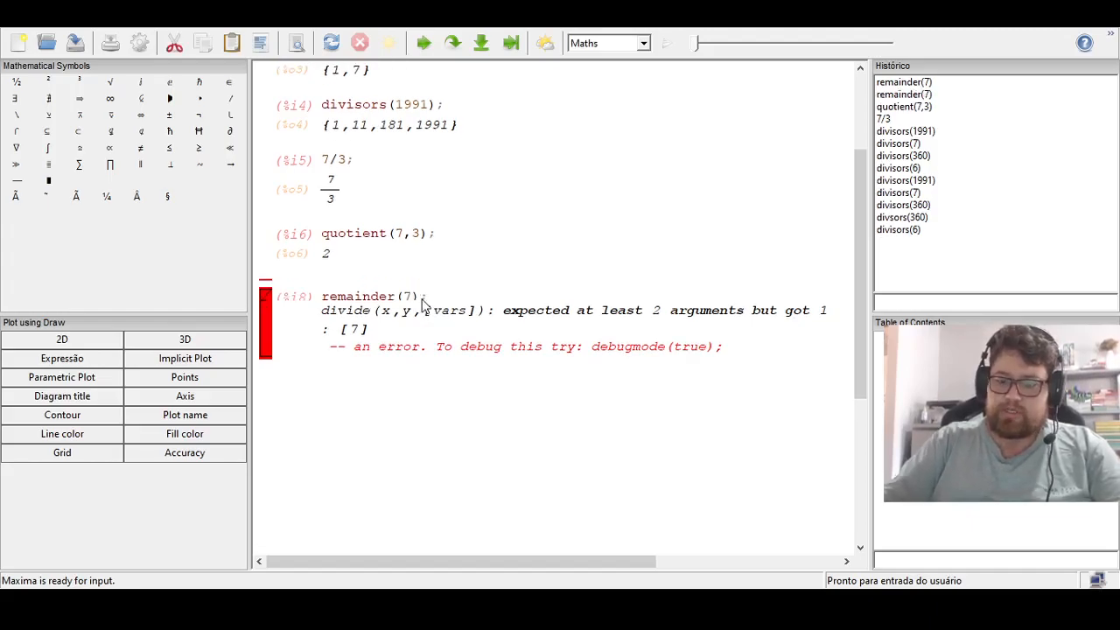
double_click(420, 298)
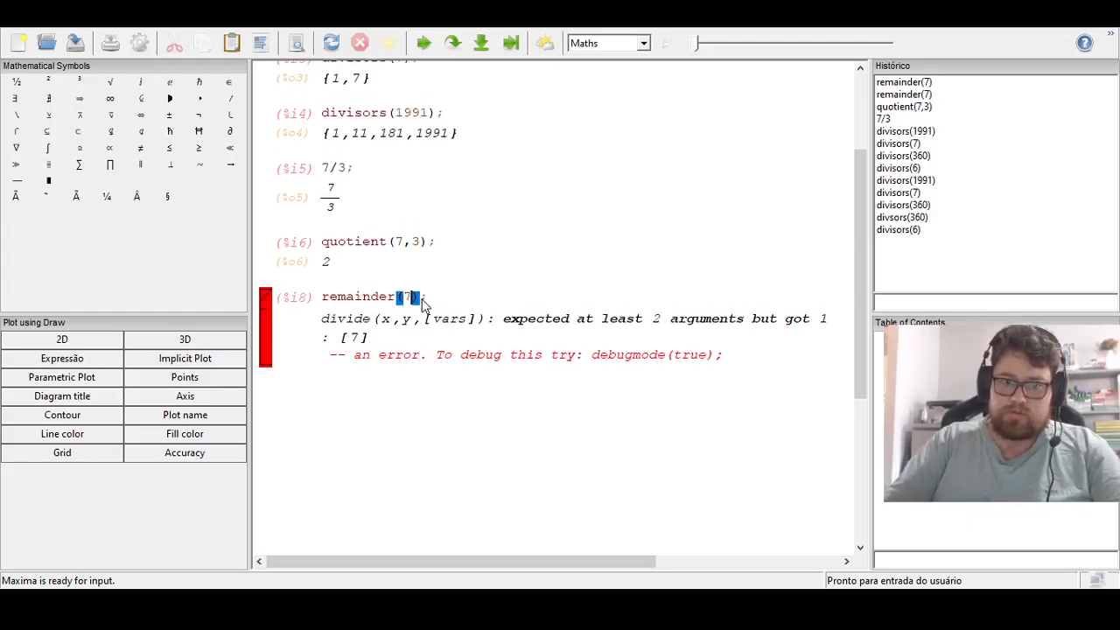
type("(7")
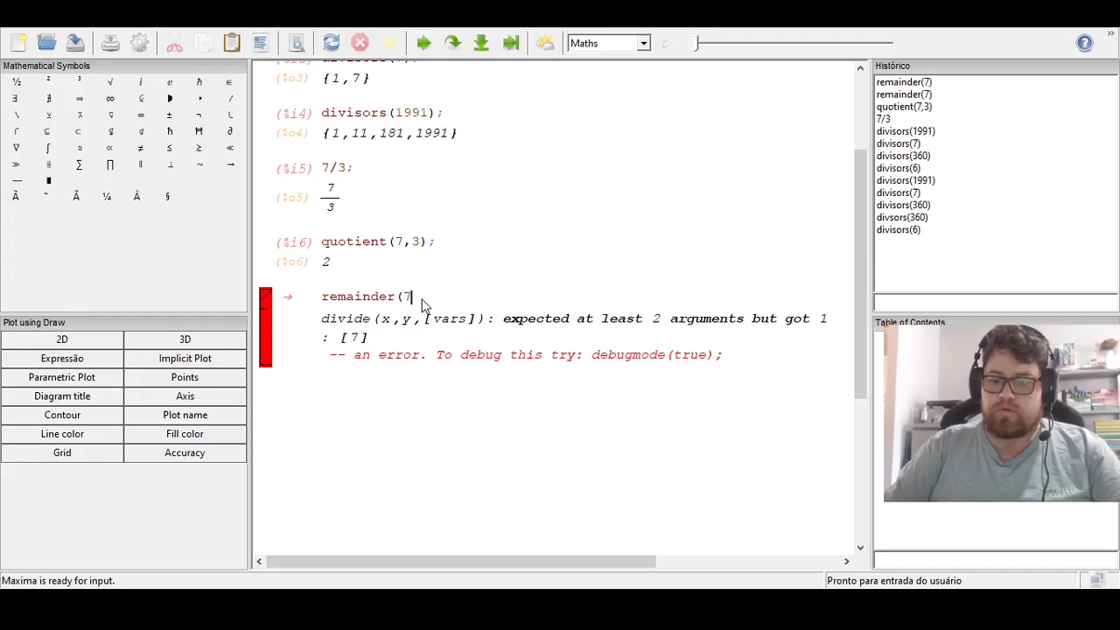
type("3")
key("BackSpace")
type(",3)")
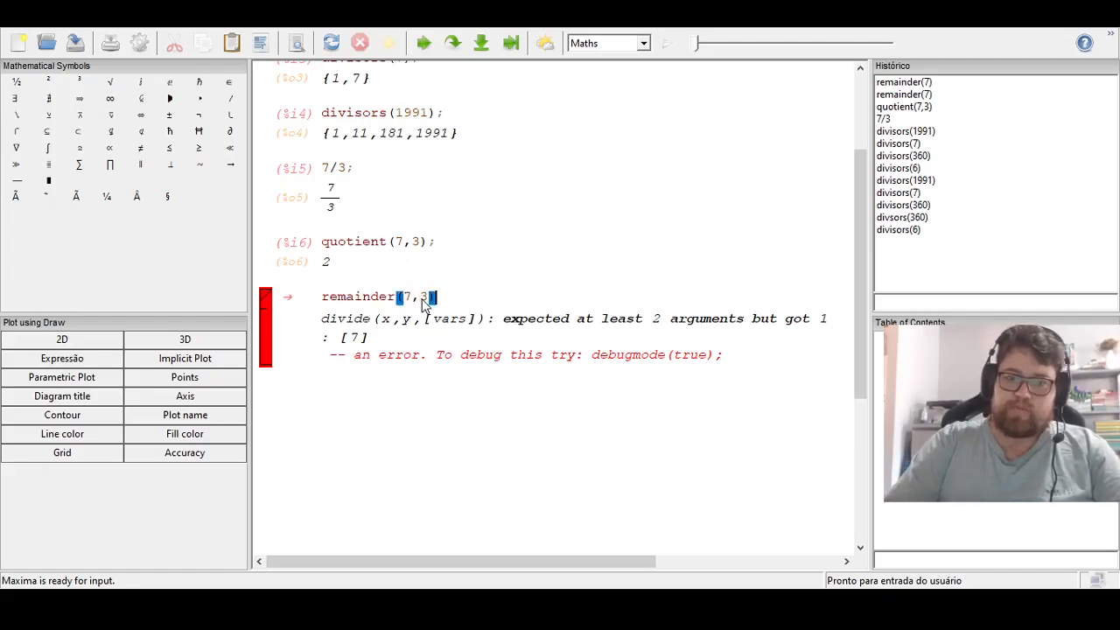
left_click(424, 43)
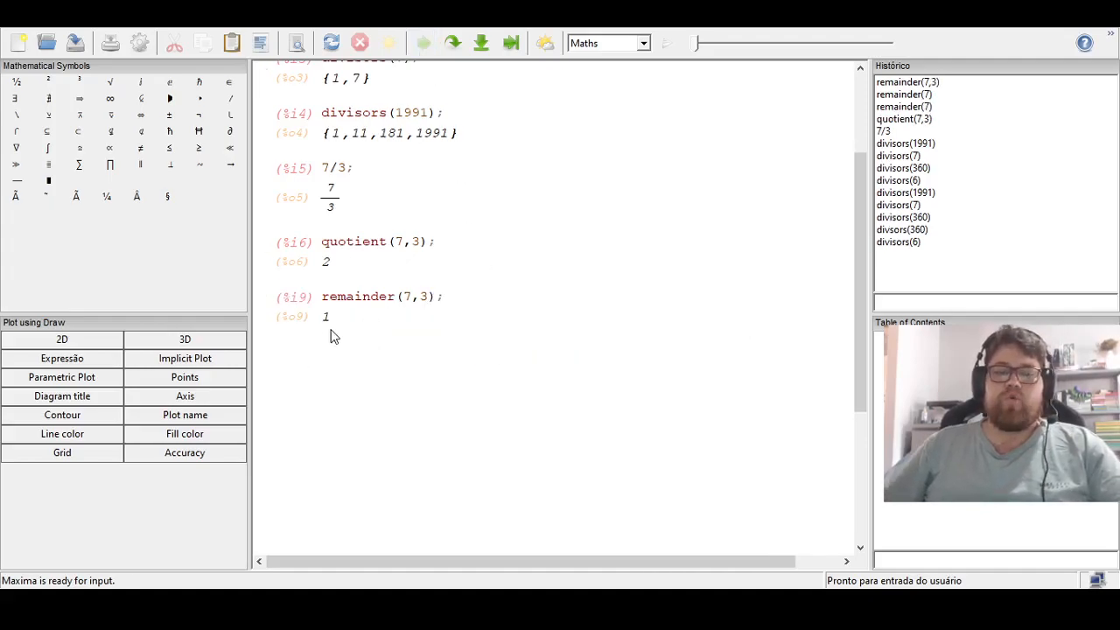
scroll(398, 274, "down", 1)
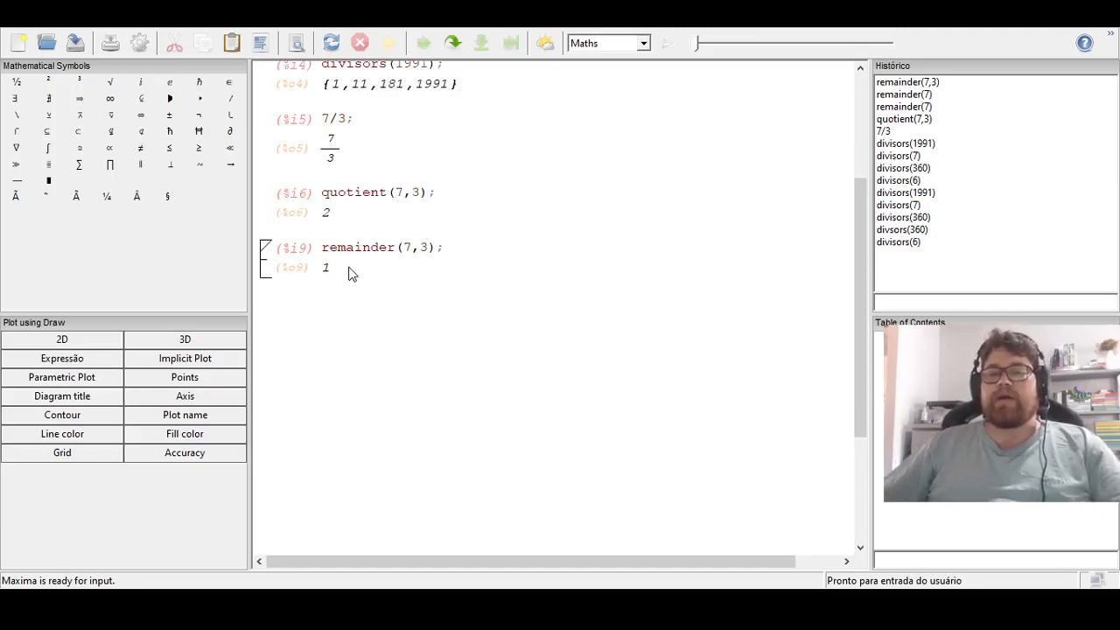
left_click(315, 292)
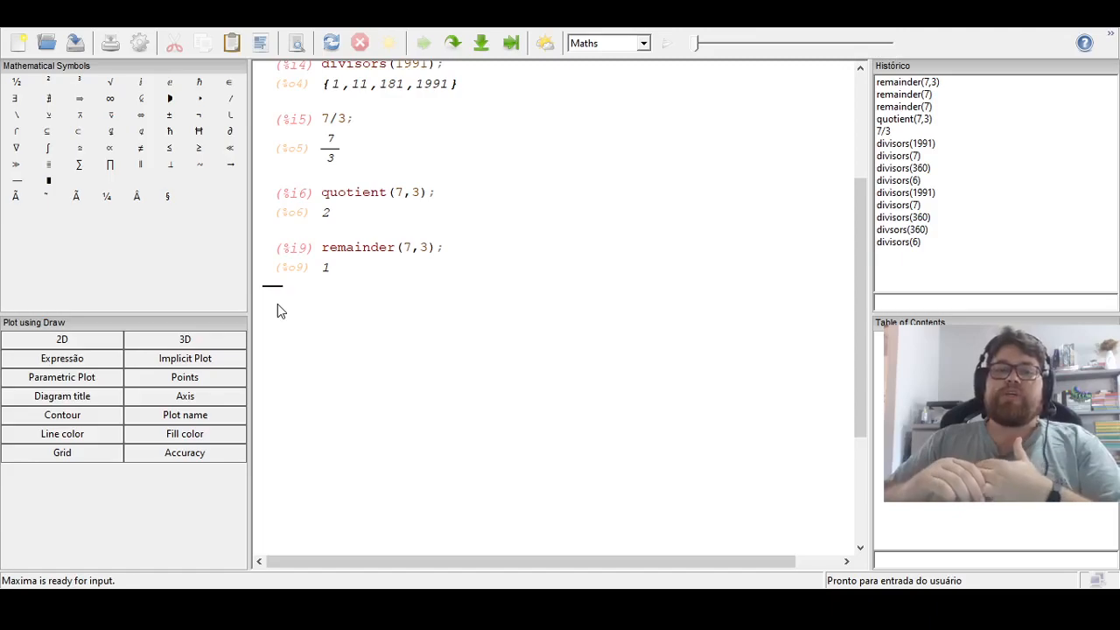
type("100")
key("BackSpace")
key("BackSpace")
key("BackSpace")
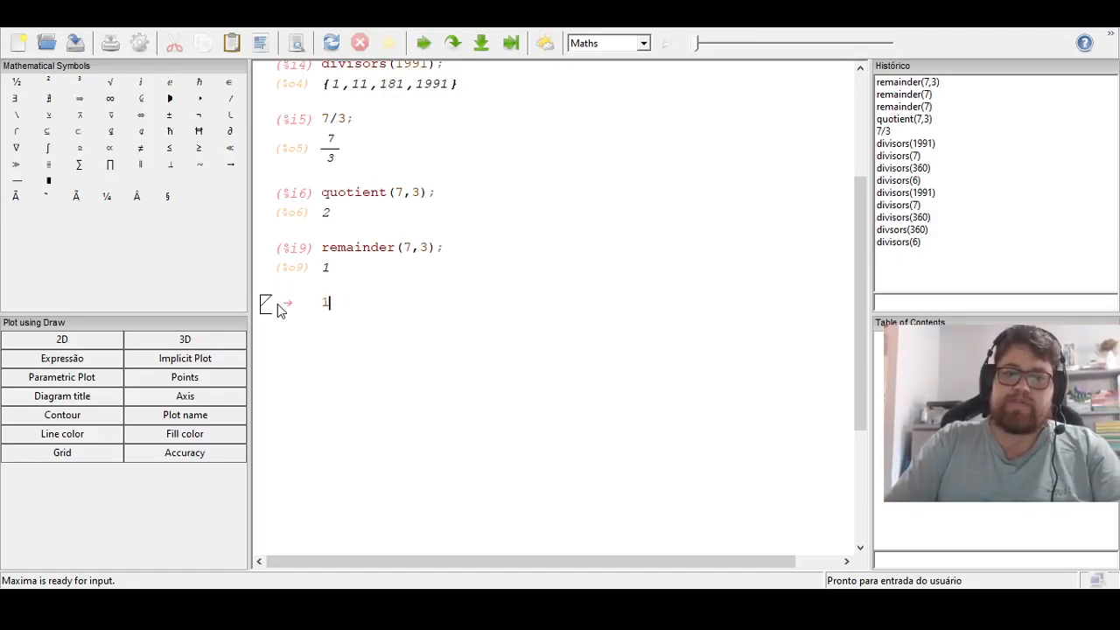
Step: Enter remainder(1000,7); in the new cell below the remainder of 7 by 3 and evaluate it
type("remain")
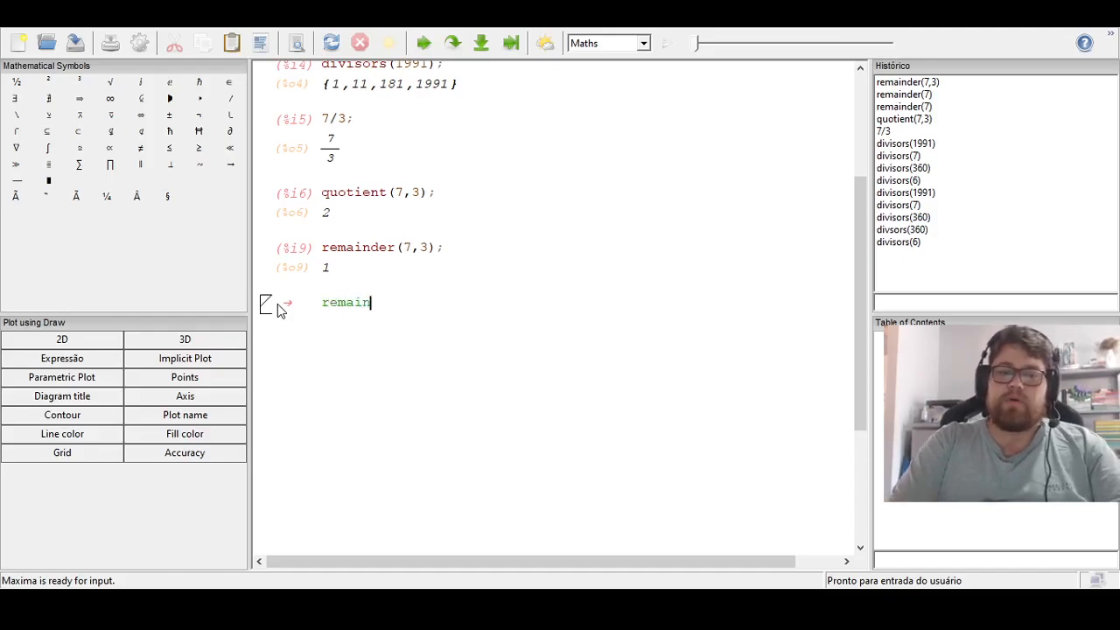
type("der(")
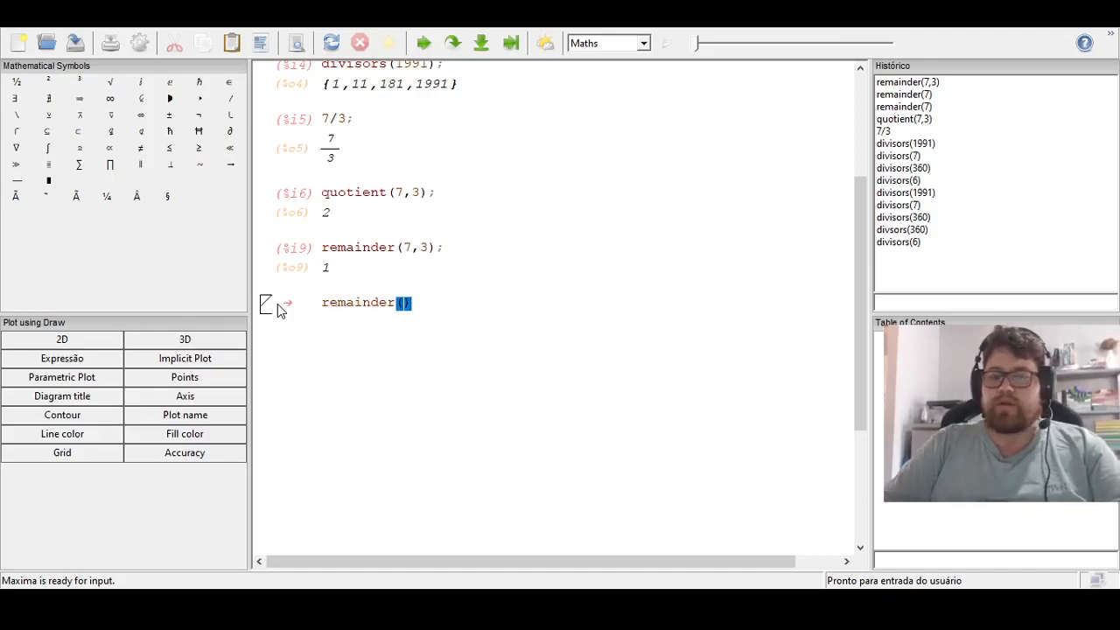
type("100")
type("0,")
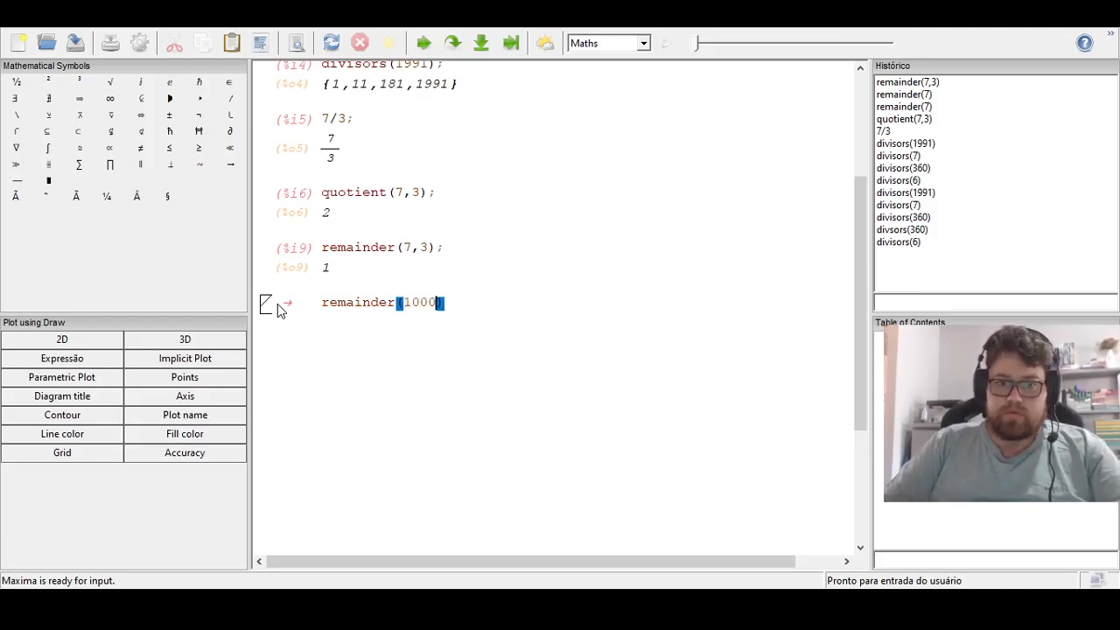
type("7")
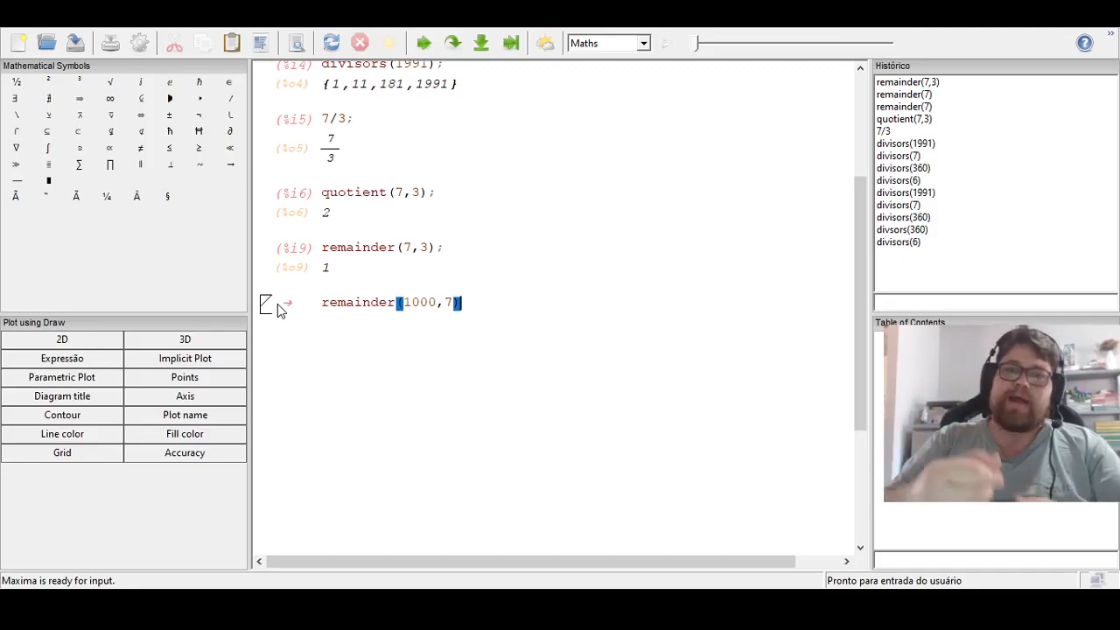
type(";")
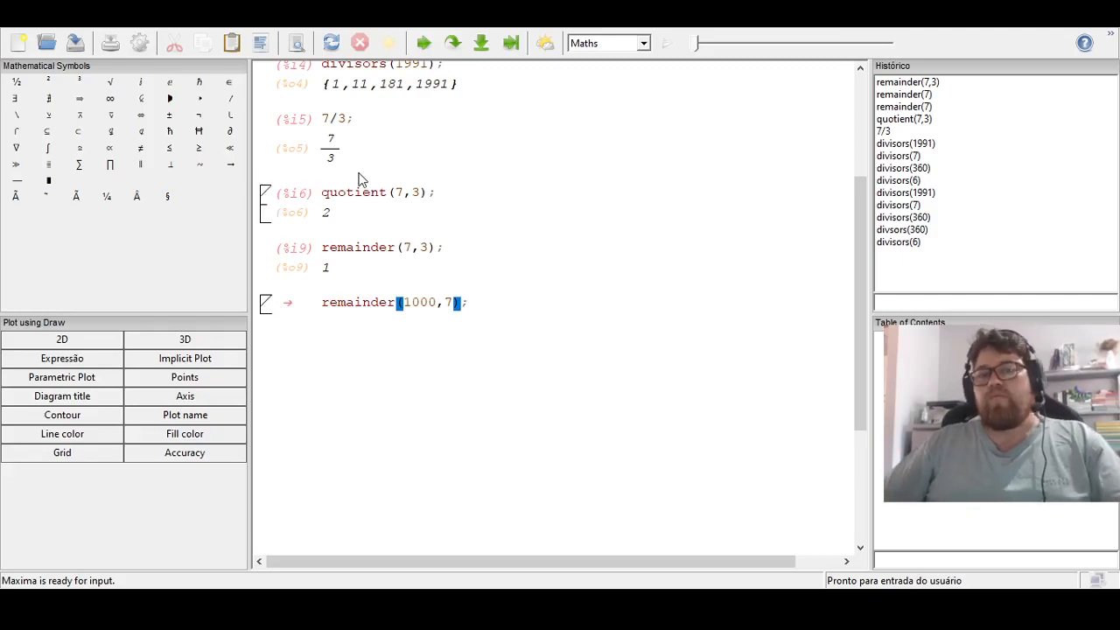
left_click(424, 42)
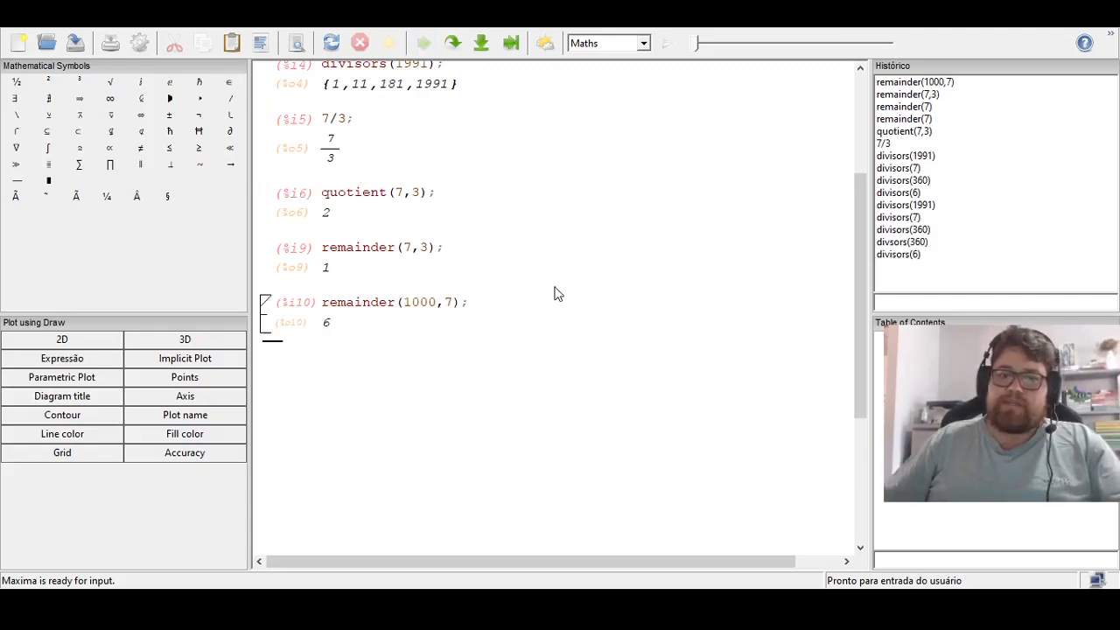
left_click(333, 330)
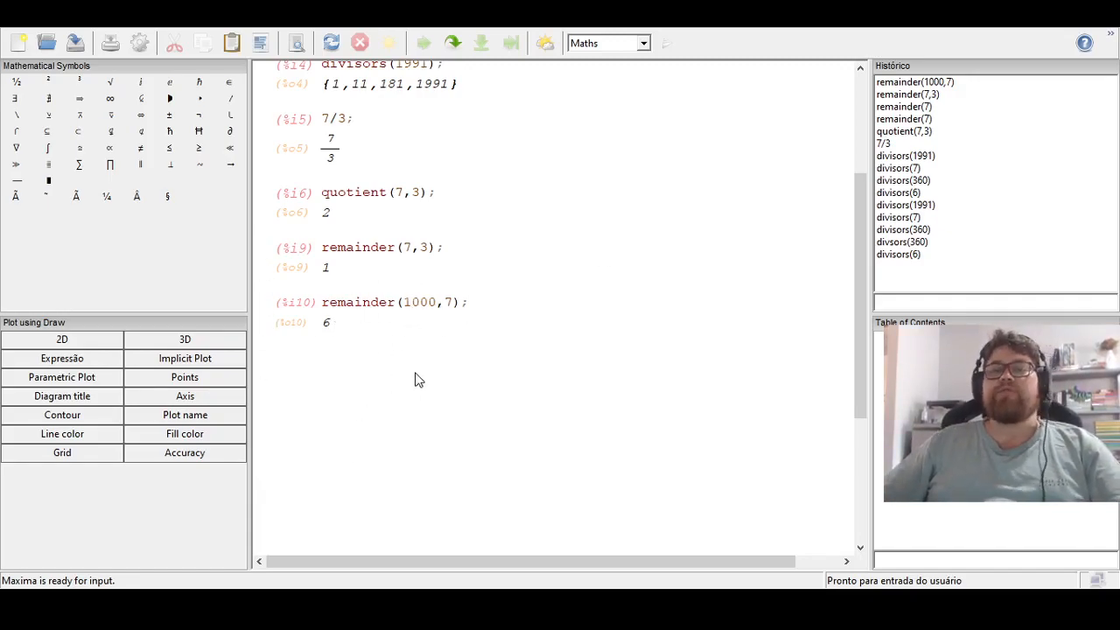
scroll(421, 377, "up", 2)
scroll(421, 370, "down", 3)
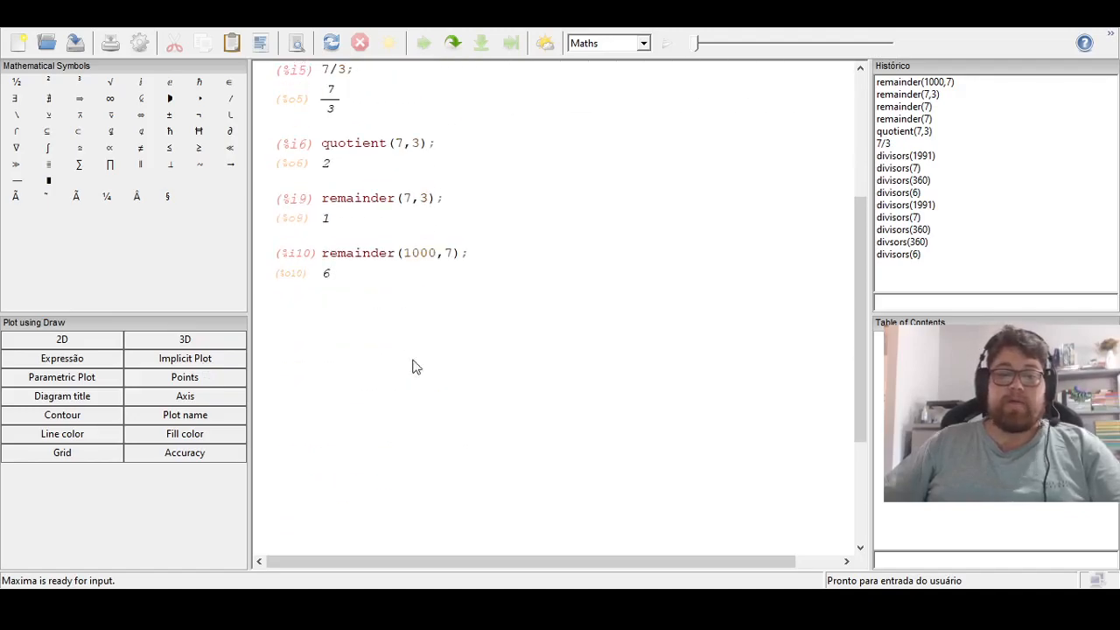
Step: Define q as (x+3)^5-(x-a)^3+(x+b)^(-1)+(x-1/4)^(-5) in a new cell below the remainder of 1000 by 7 and evaluate it
left_click(346, 303)
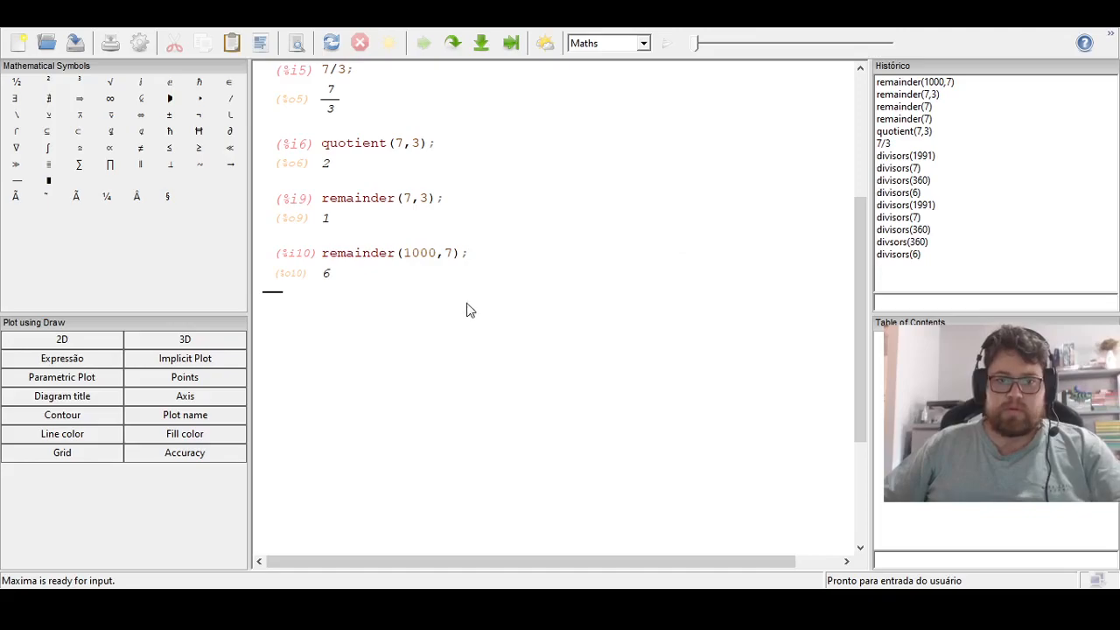
type("q: (x+3)^5-(x-a)^3+(x+b)^(-1)+(x-1/4)^(-5);")
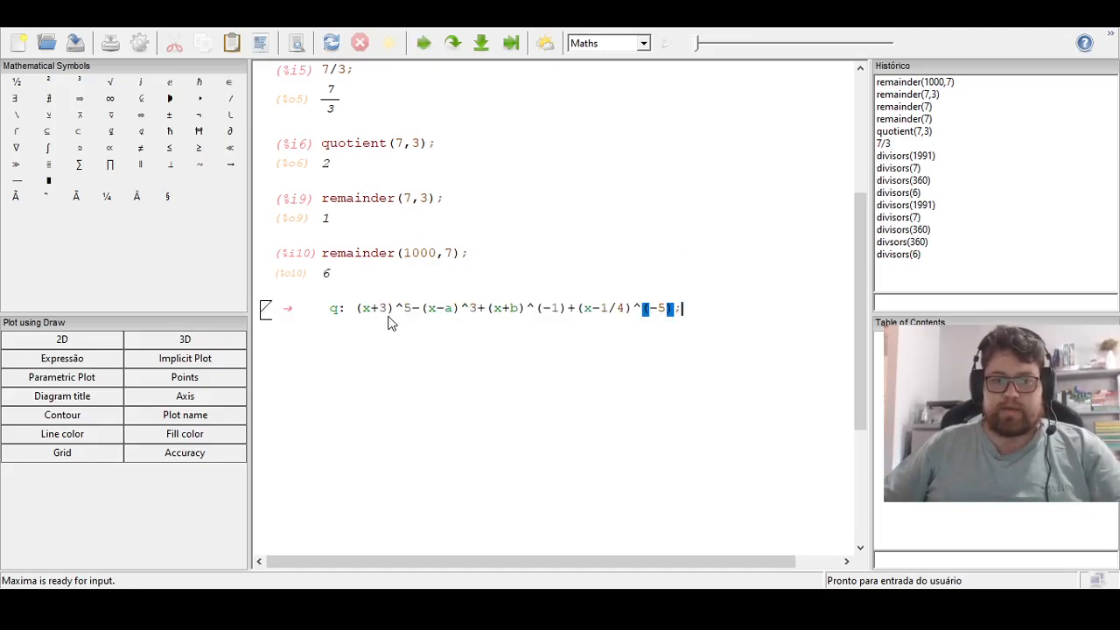
key("shift+Return")
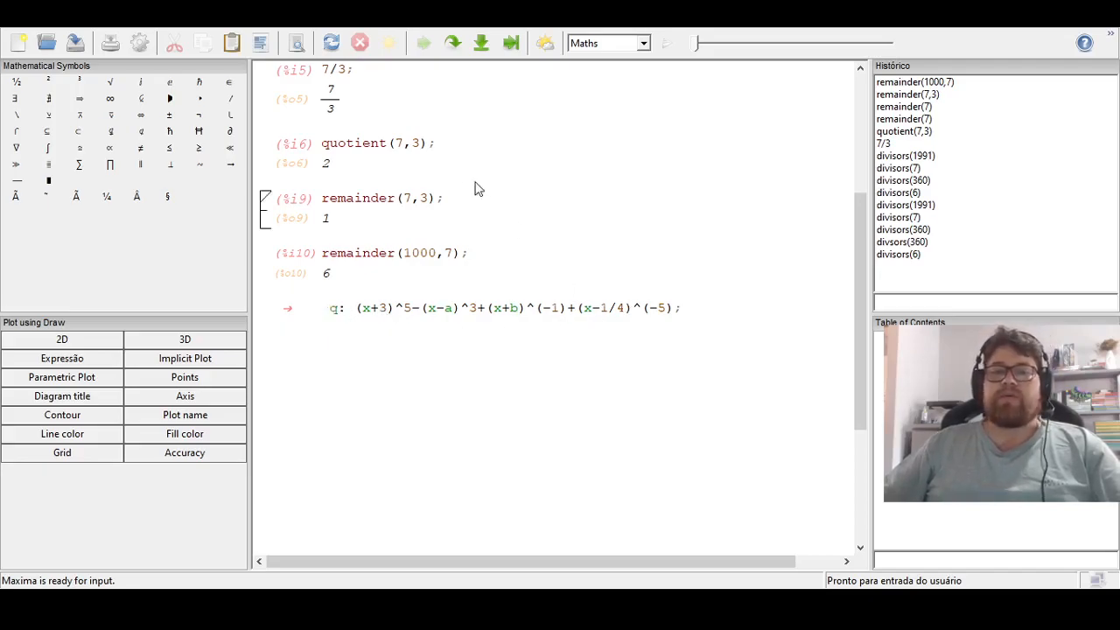
left_click(688, 311)
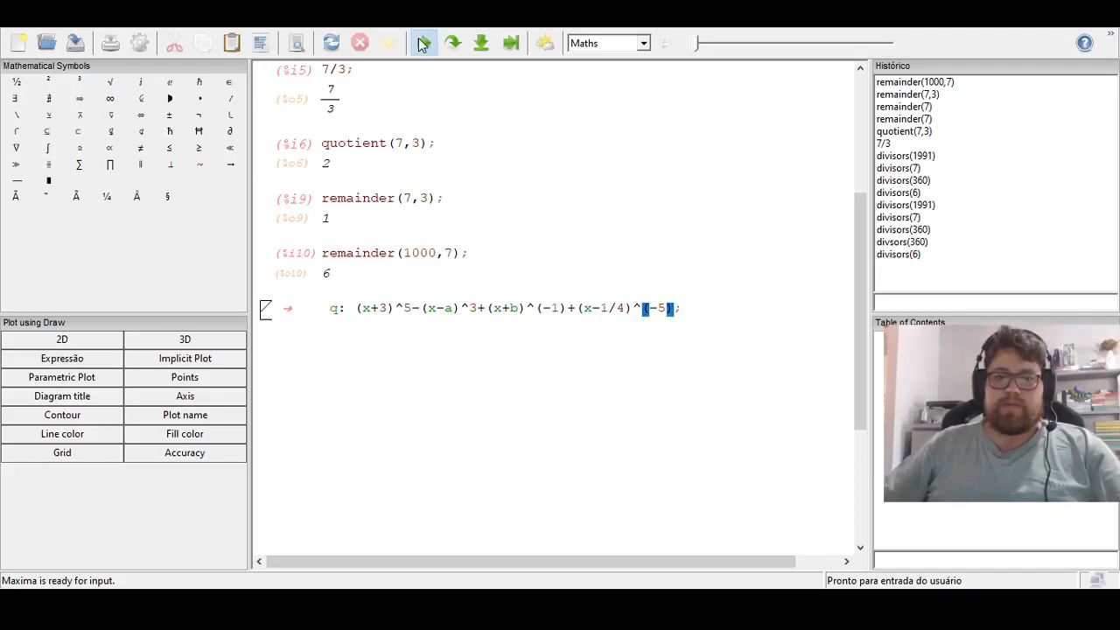
left_click(424, 43)
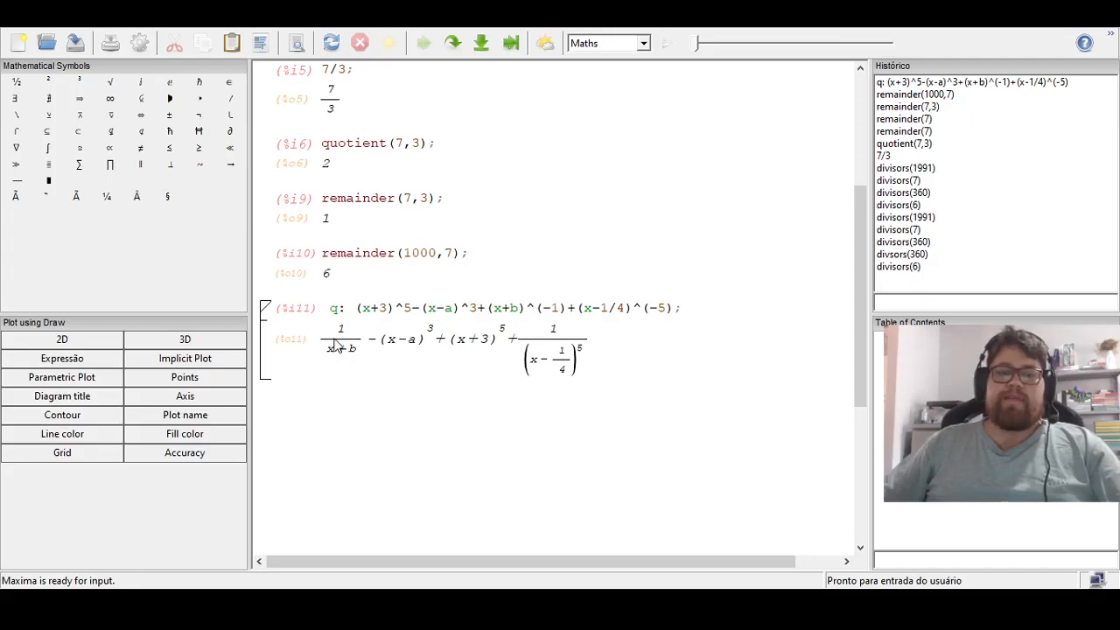
Step: Enter an expand call in a new cell below the definition of q, correct it to expand(q); and evaluate it
scroll(513, 409, "up", 3)
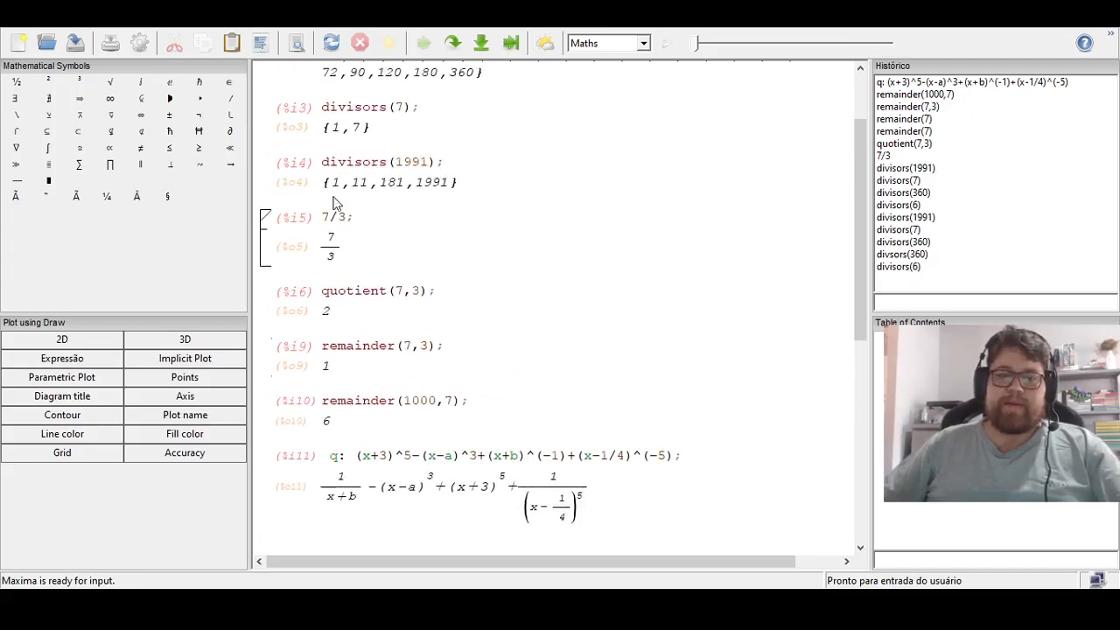
scroll(410, 298, "down", 4)
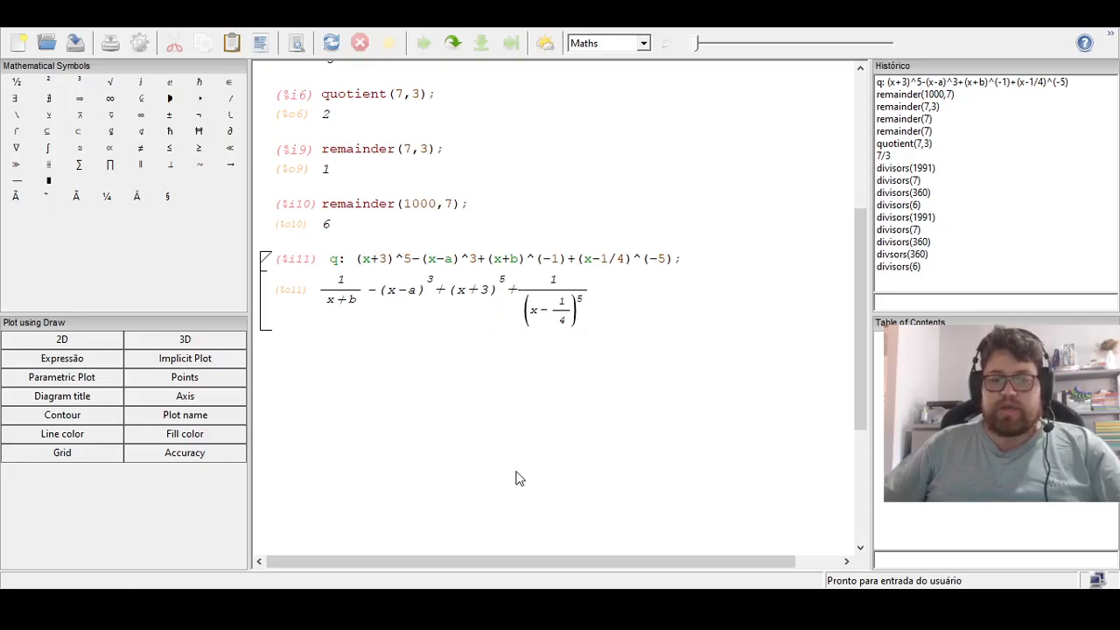
left_click(341, 353)
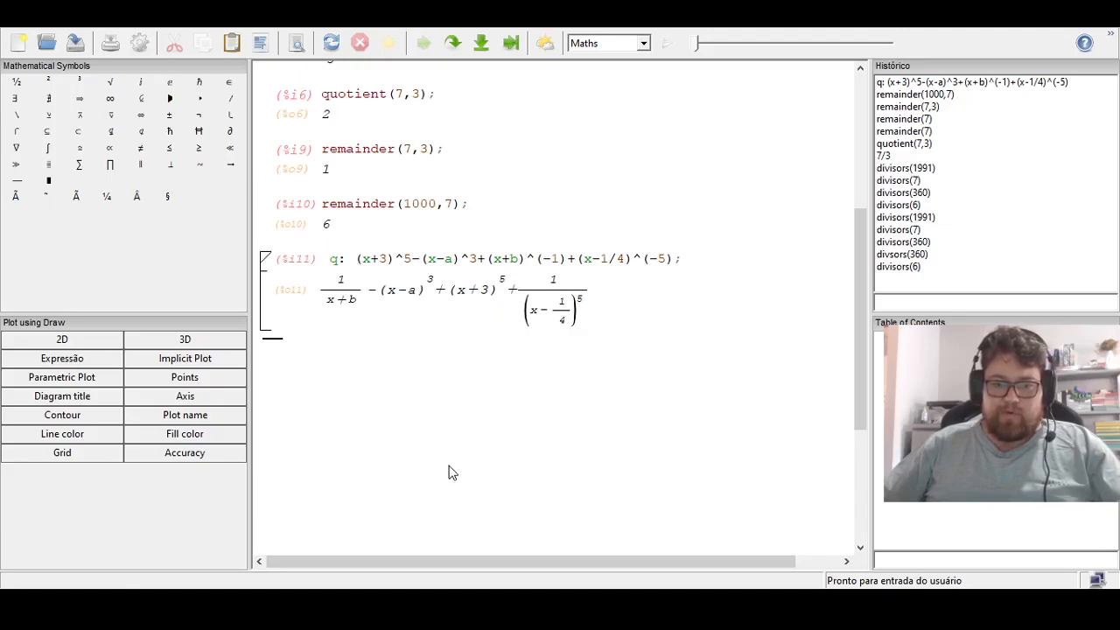
type("expand(")
key("shift+Return")
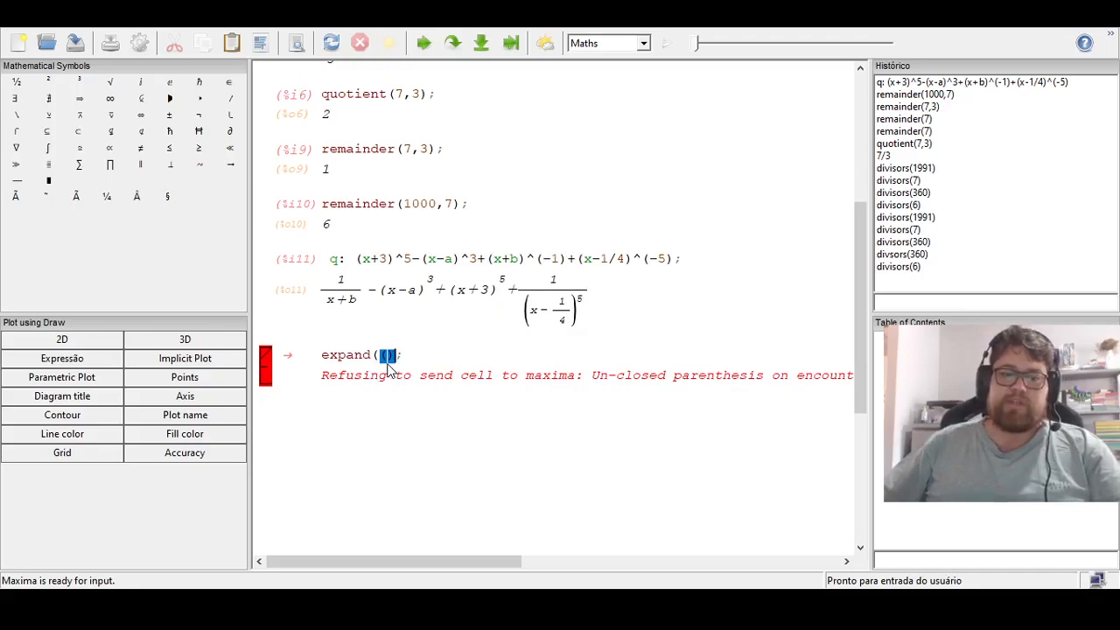
type("q")
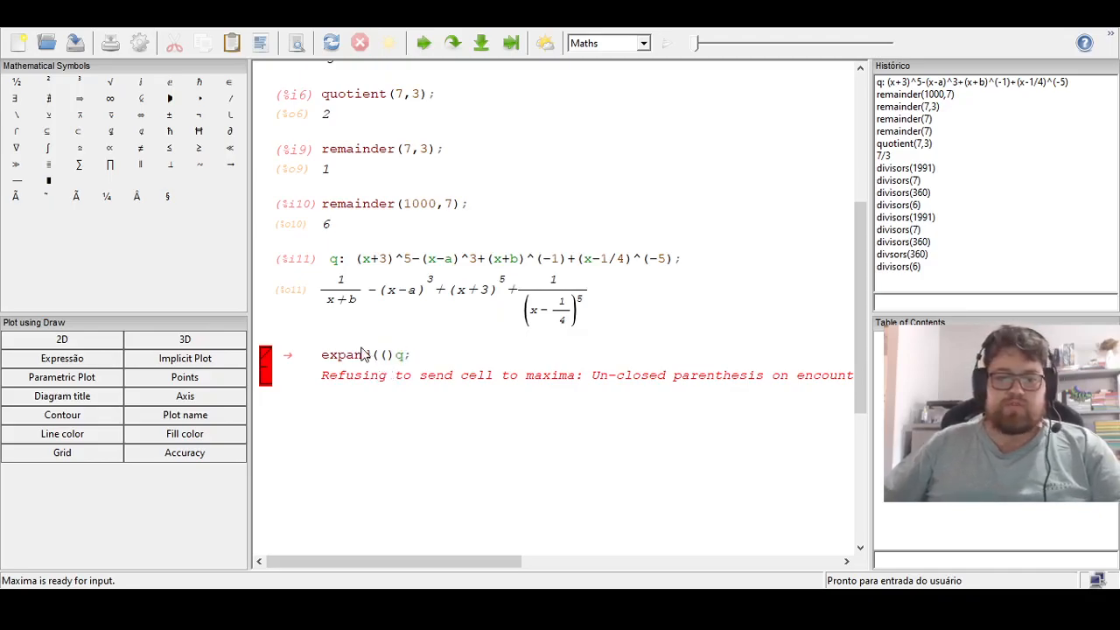
key("BackSpace")
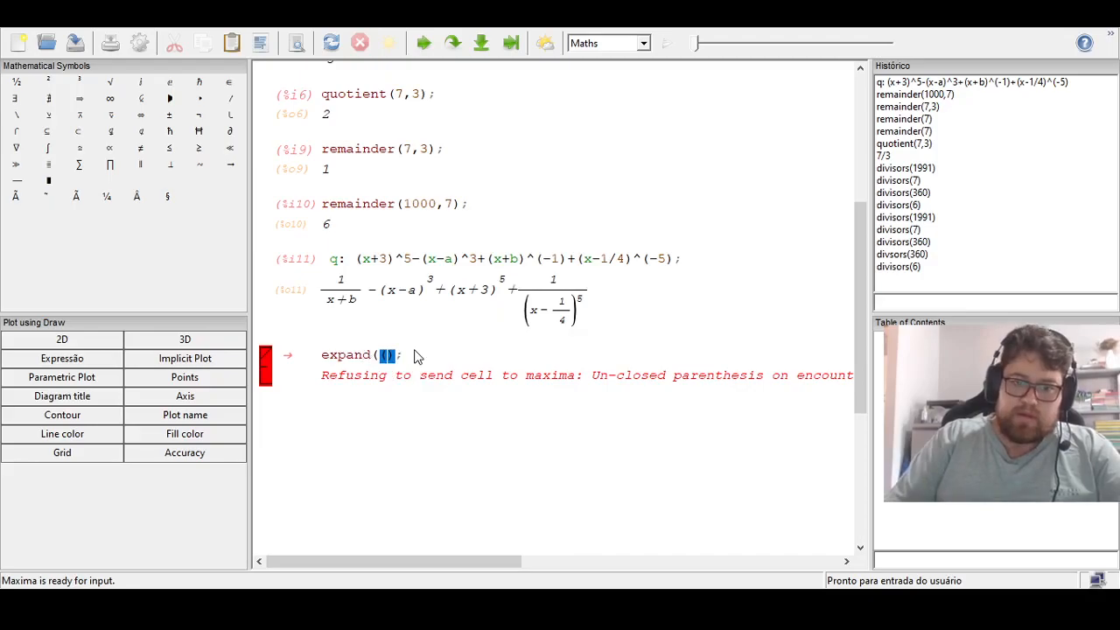
key("BackSpace")
key("BackSpace")
type("q)")
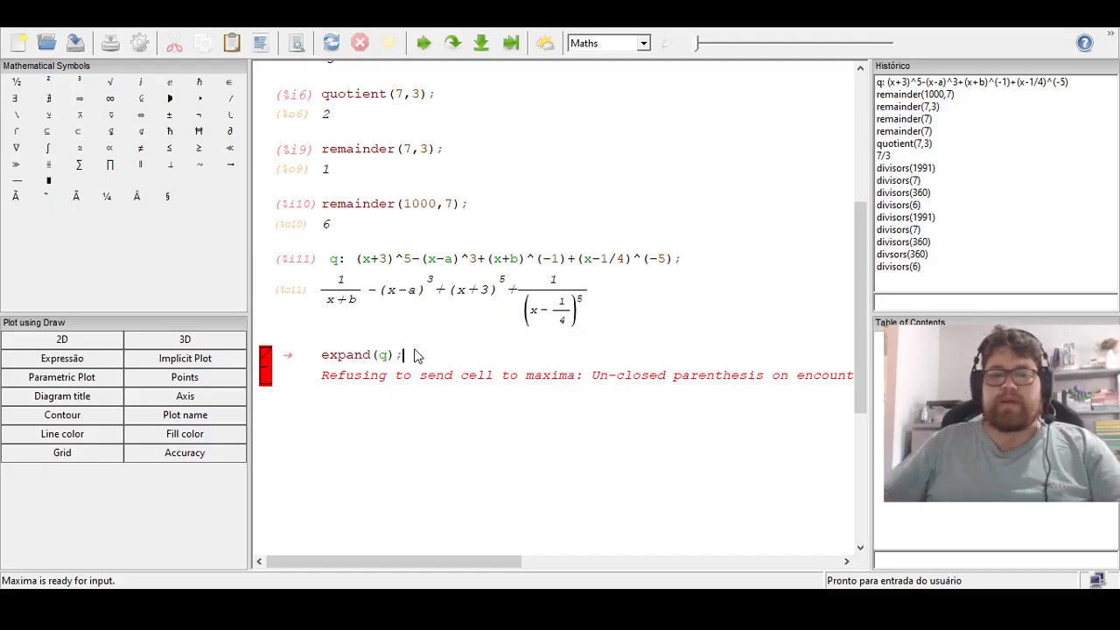
key("shift+Return")
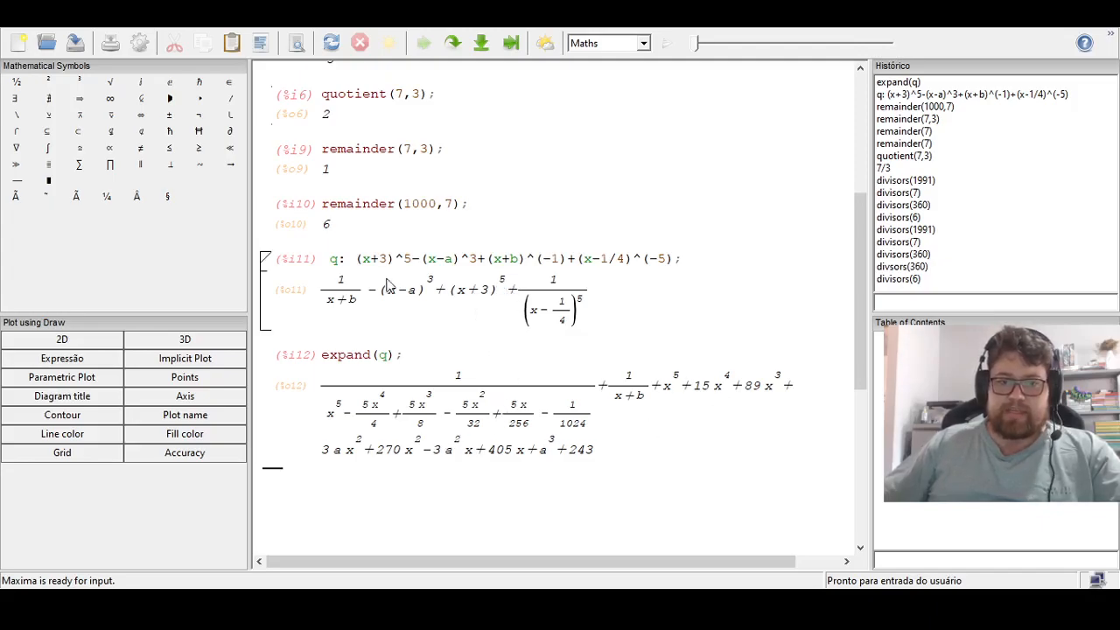
Step: Select every cell and re-evaluate the whole worksheet from its first input
left_click(411, 516)
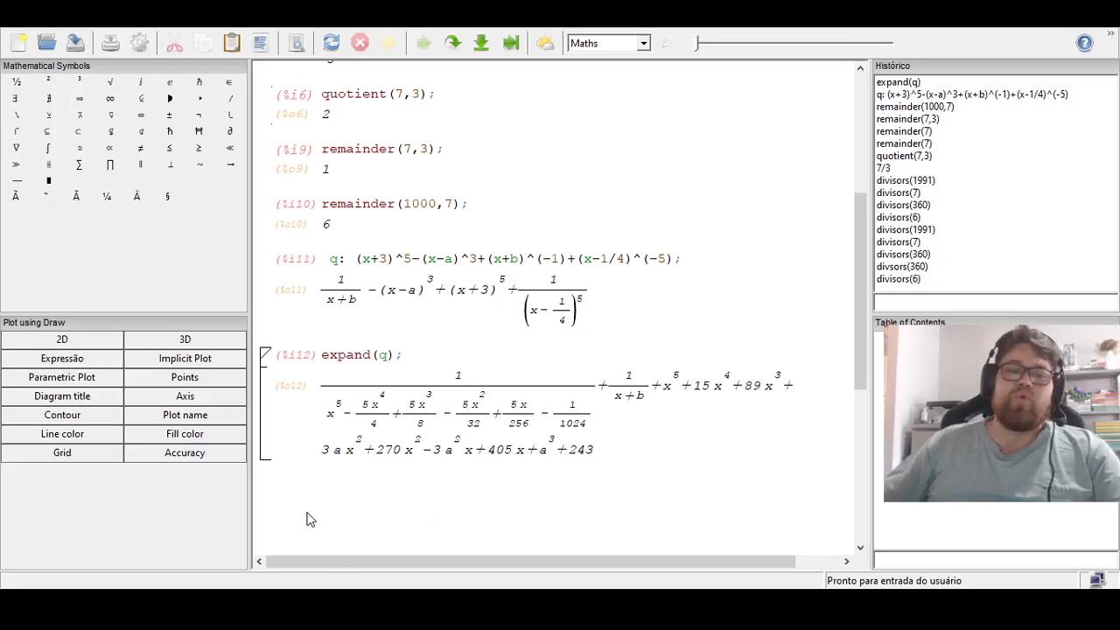
key("ctrl+a")
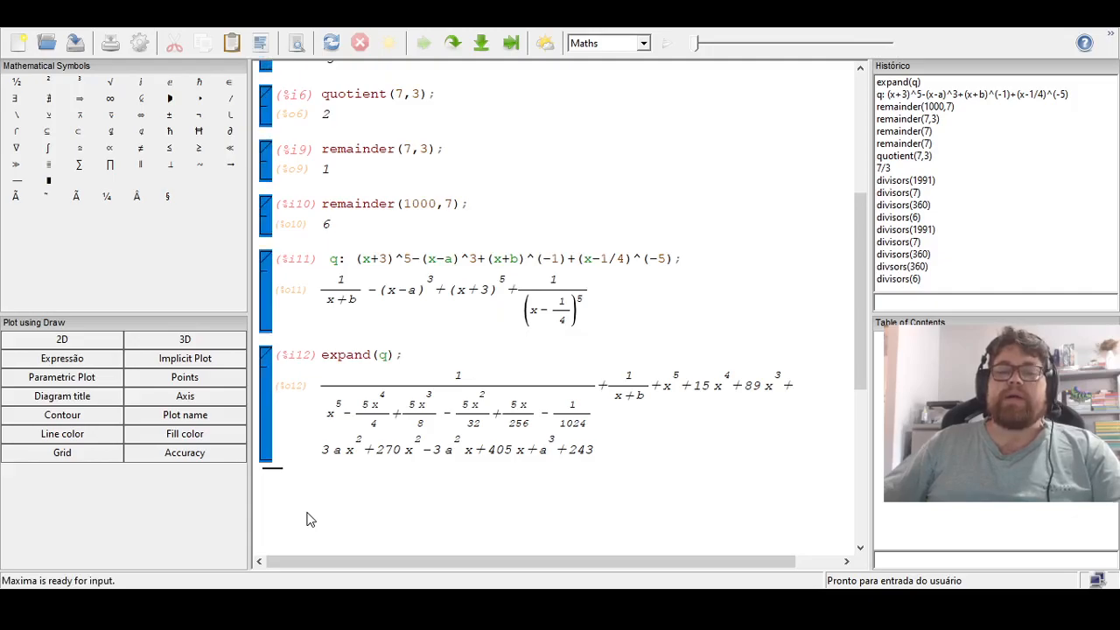
scroll(345, 473, "down", 1)
left_click(513, 48)
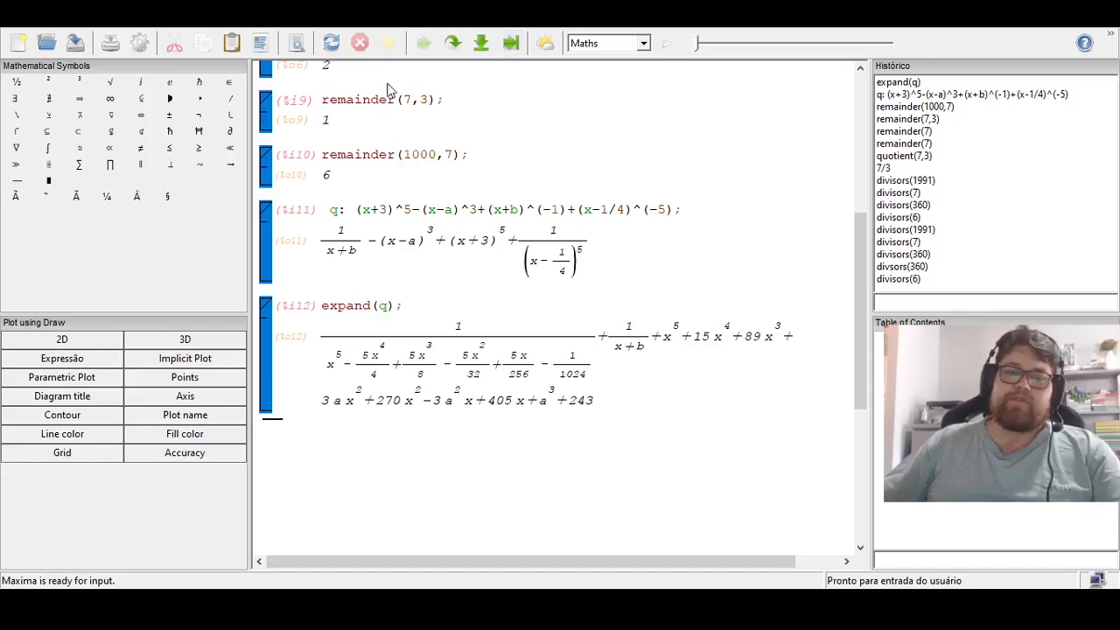
left_click(453, 43)
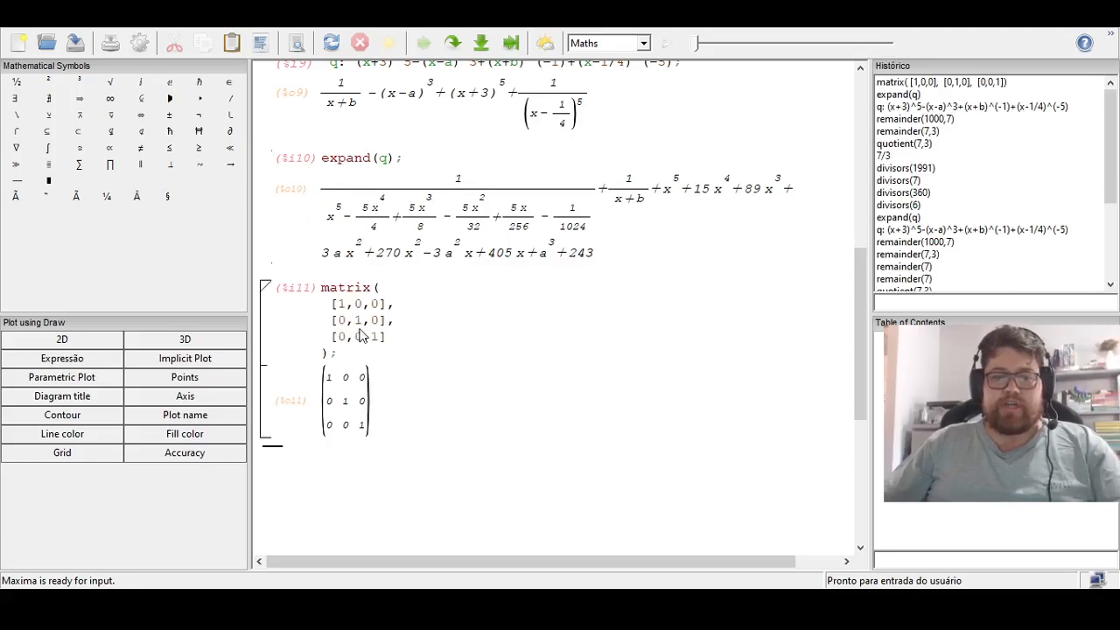
Step: Assign the 3×3 identity matrix below the expansion to the name I and re-evaluate its cell
scroll(363, 319, "down", 1)
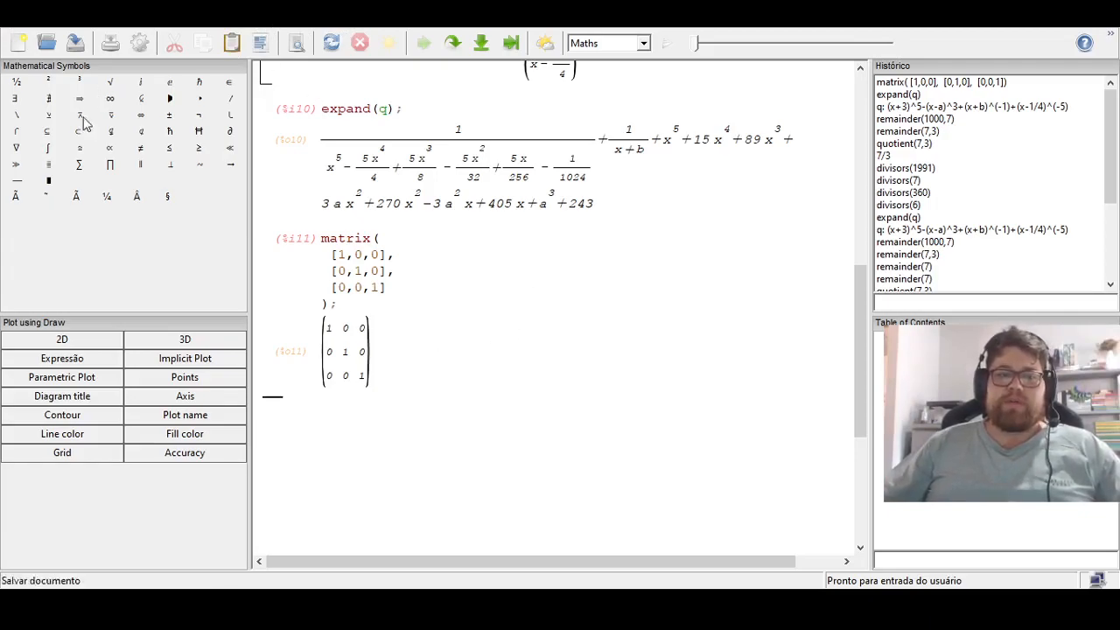
left_click(403, 337)
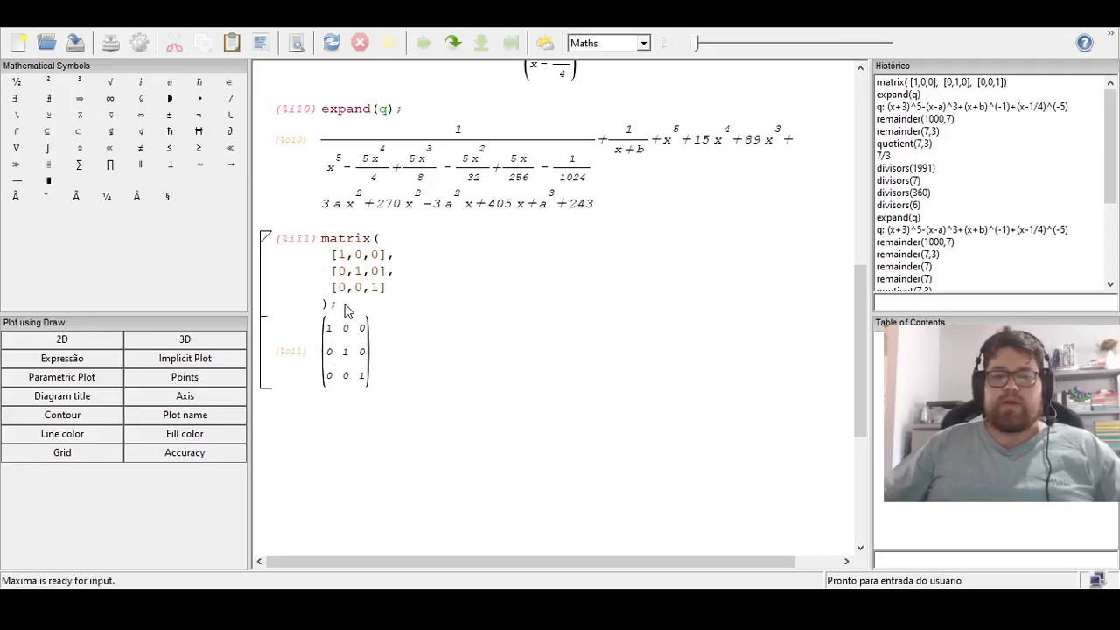
left_click(320, 240)
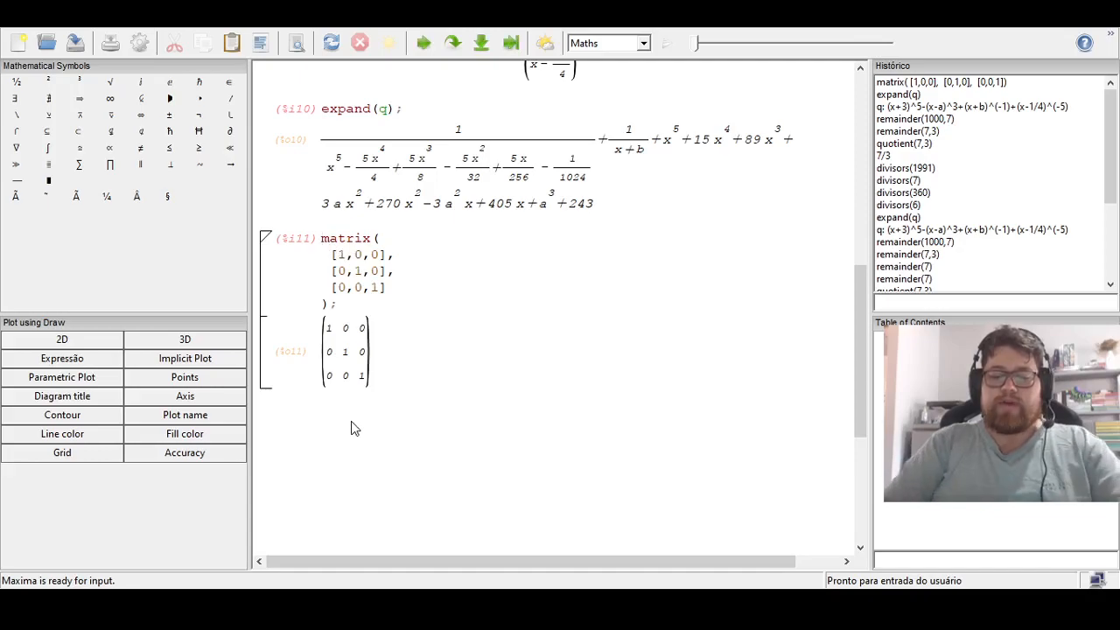
type("I")
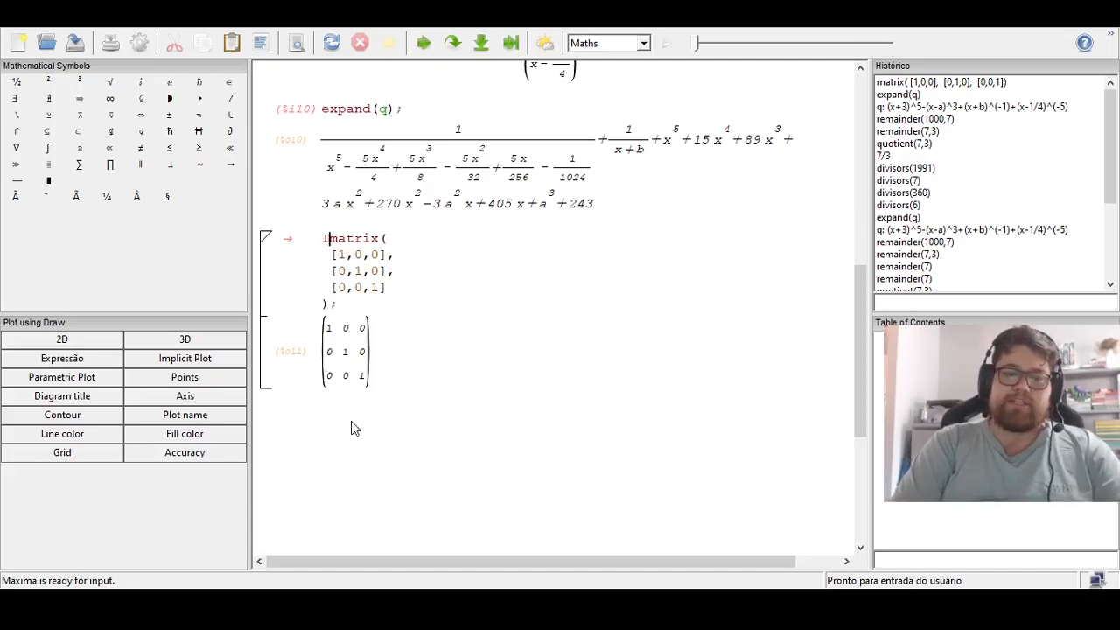
type(":")
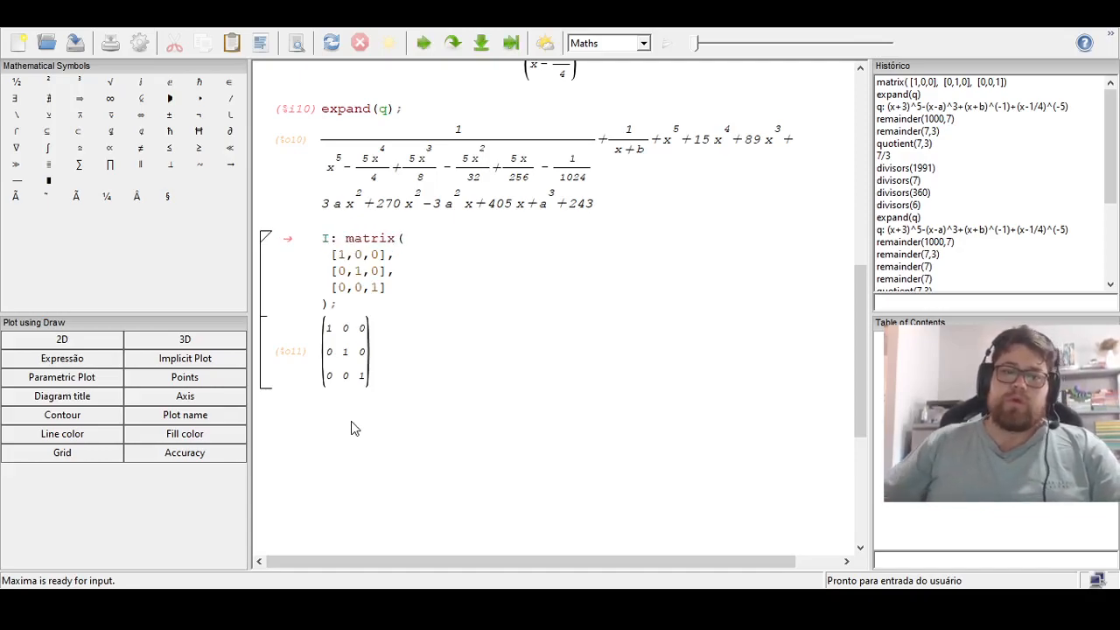
left_click(422, 44)
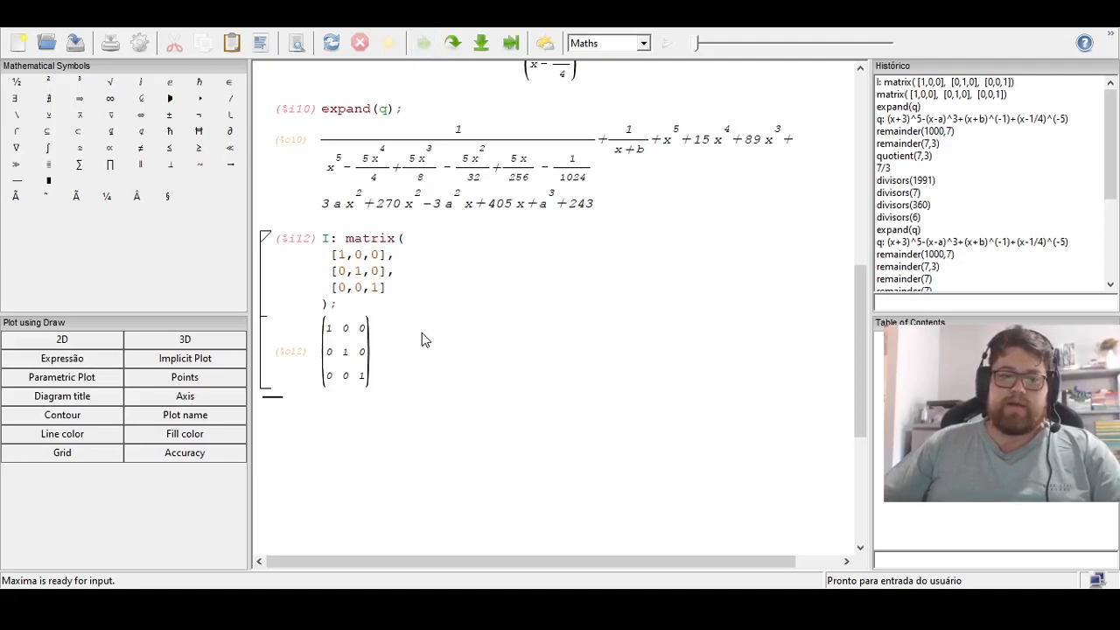
Step: Re-evaluate all worksheet cells, including the named identity matrix I
scroll(397, 385, "down", 1)
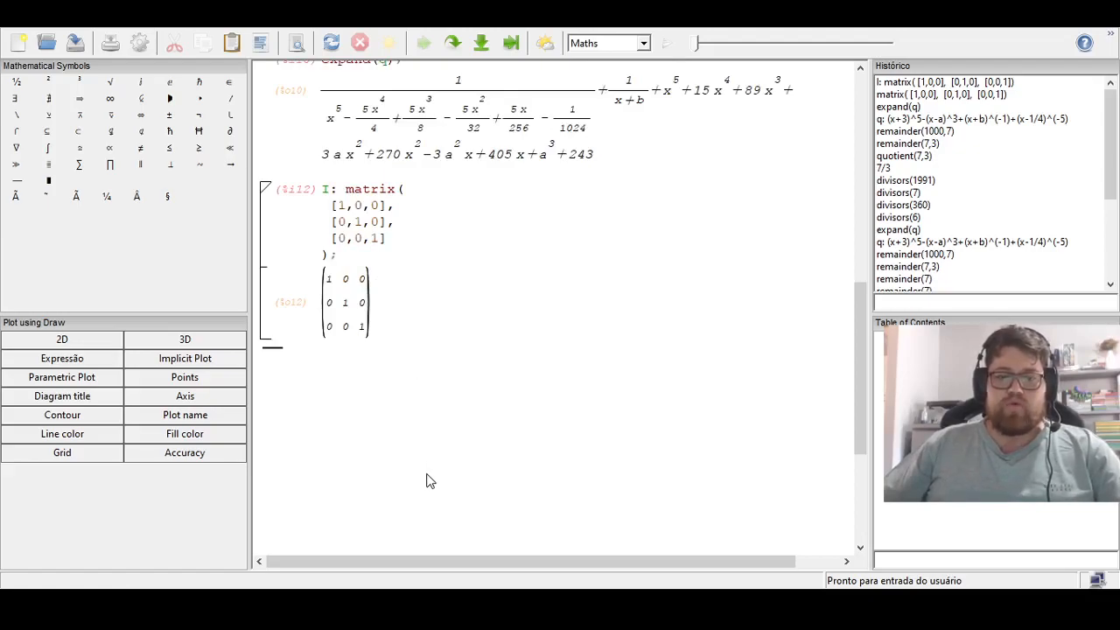
key("ctrl+a")
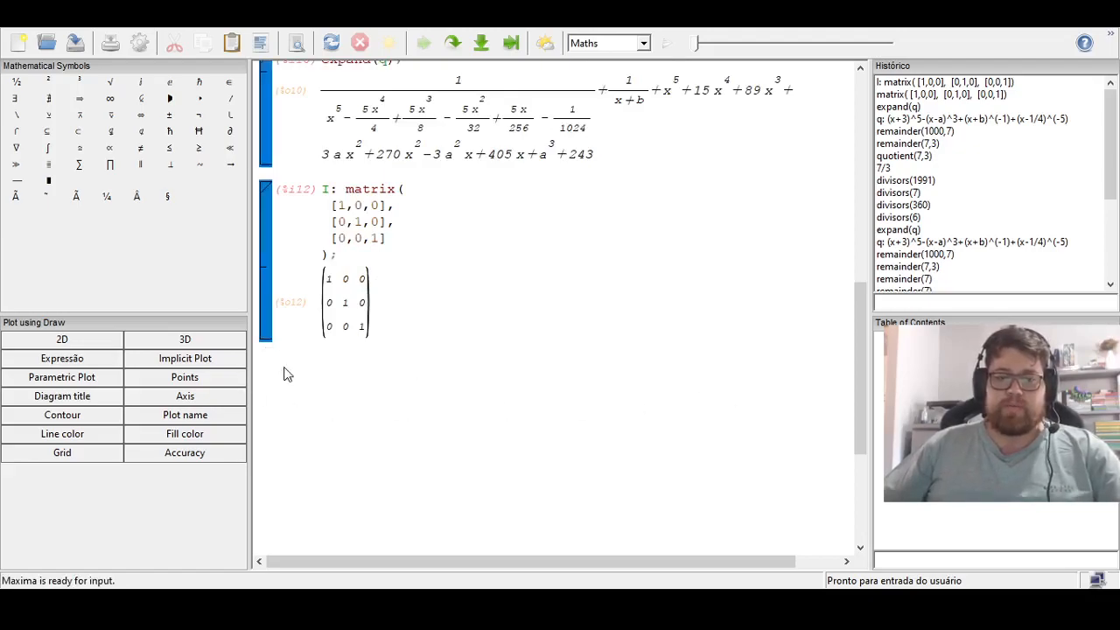
left_click(380, 345)
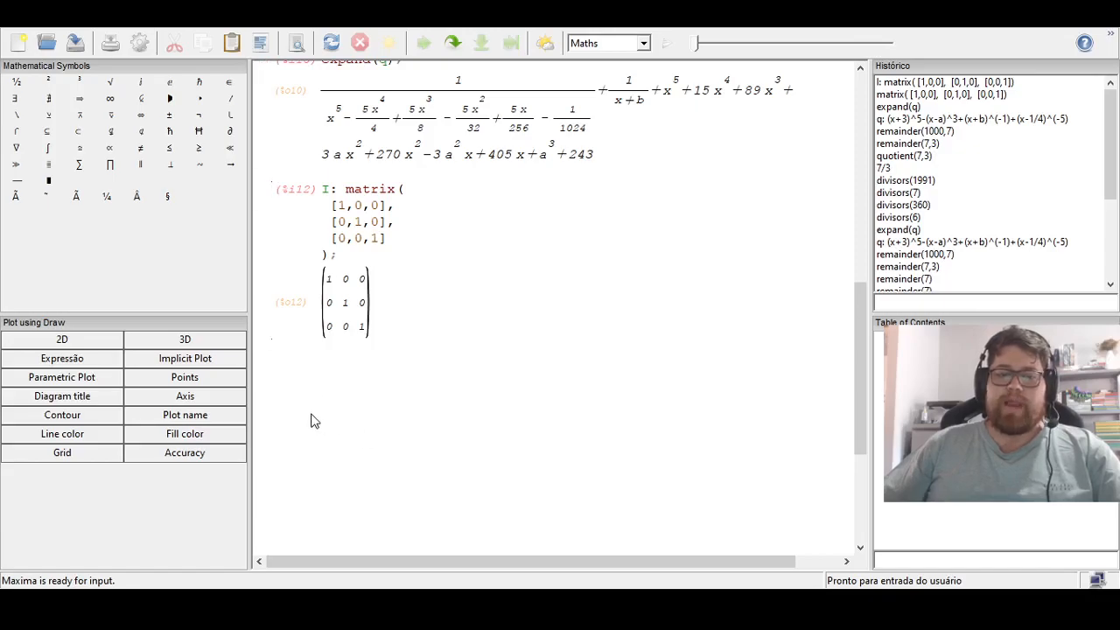
left_click(452, 44)
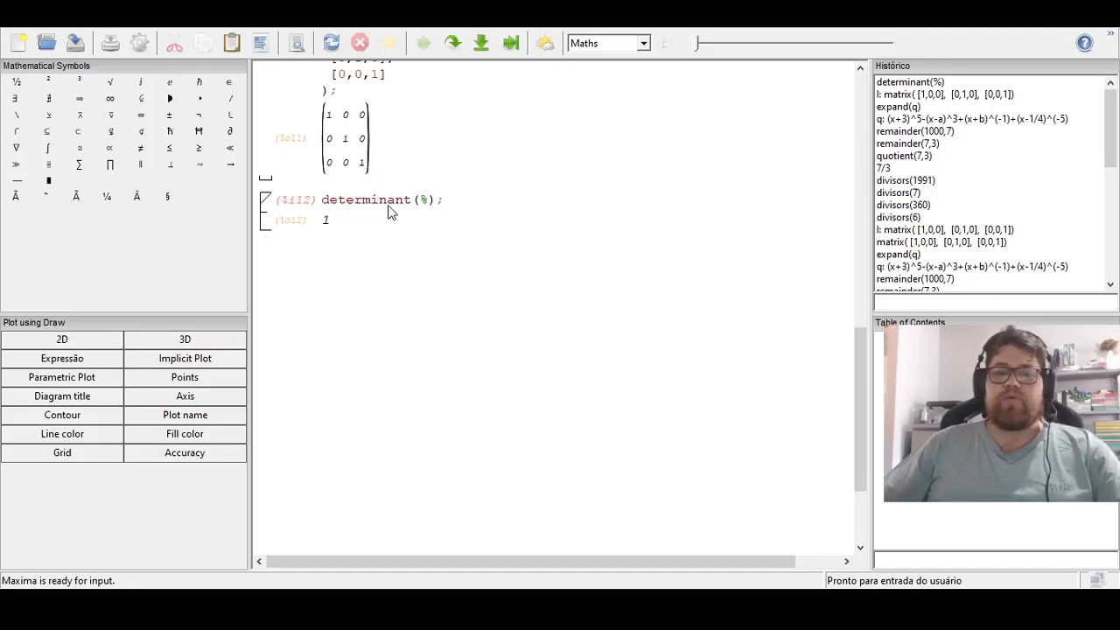
Step: Replace the % argument of the determinant cell with I and evaluate it
left_click(427, 198)
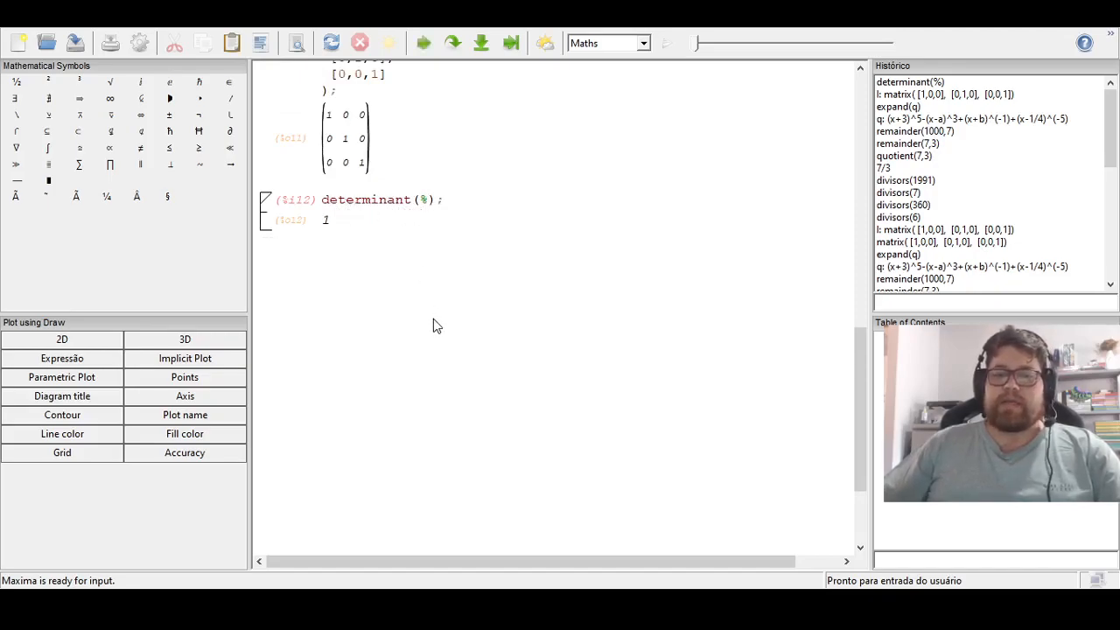
key("BackSpace")
type("I")
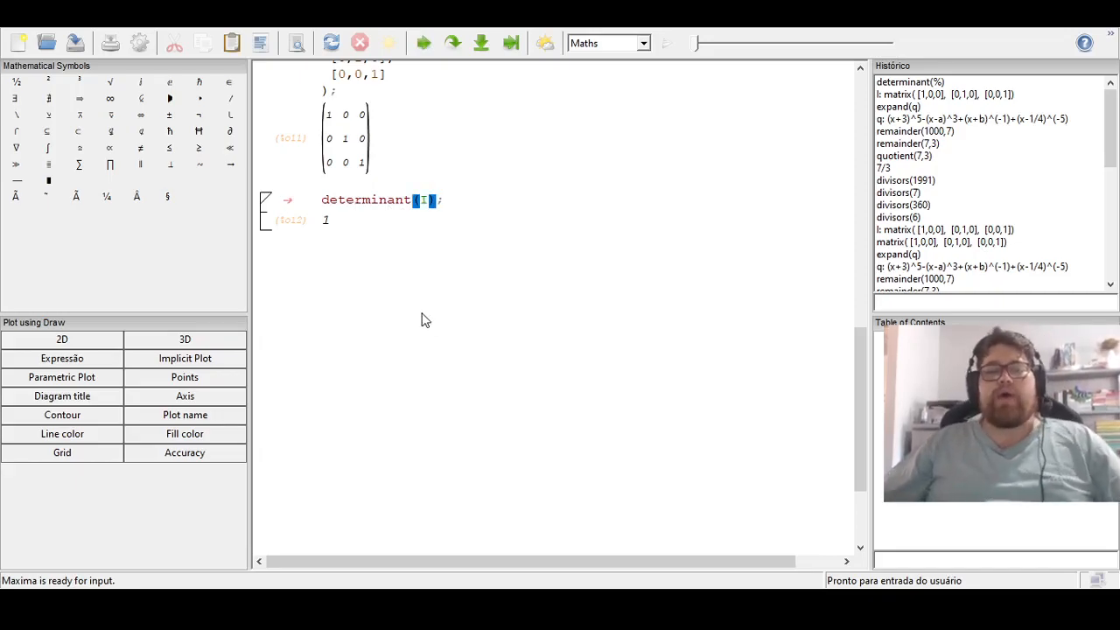
scroll(359, 182, "up", 1)
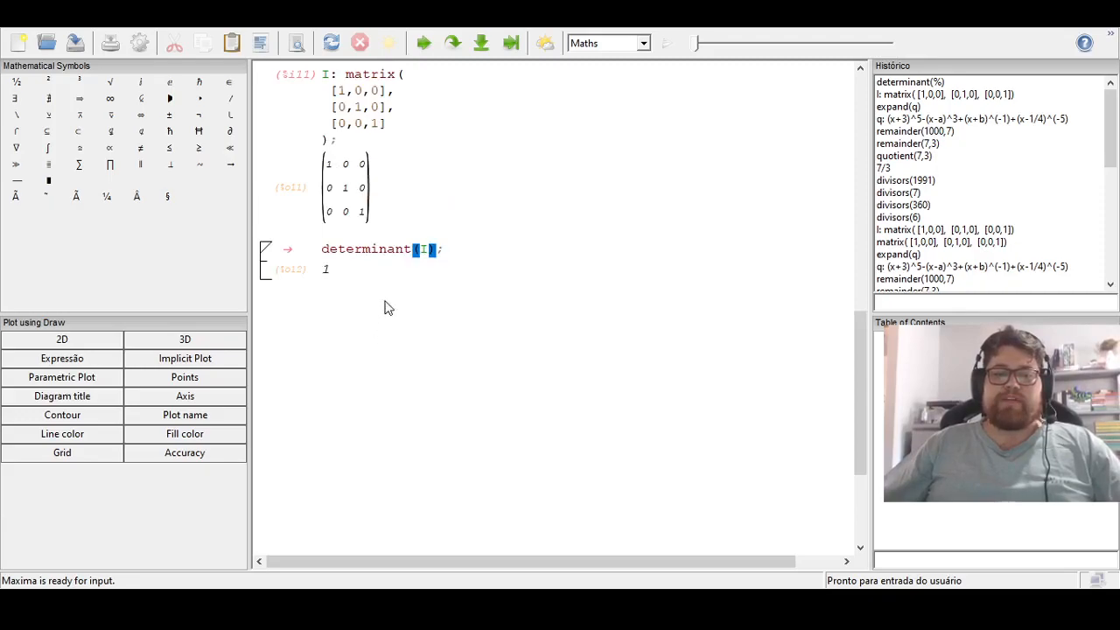
left_click(423, 44)
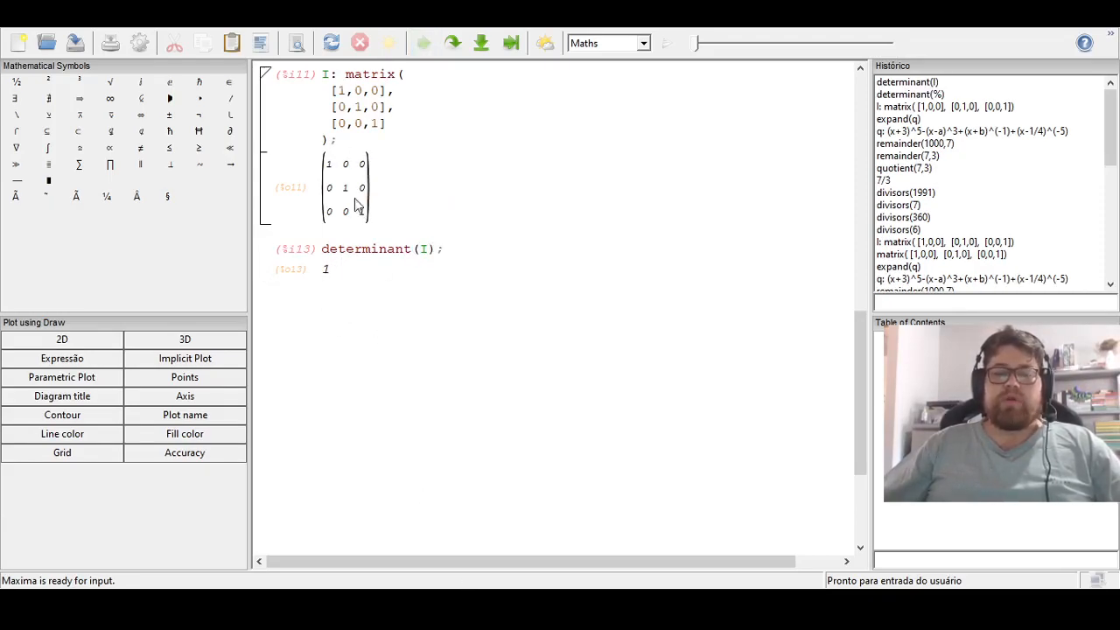
Step: Add a 3×3 matrix of ones below the determinant of I, assign it to the name A and evaluate its cell
scroll(367, 226, "down", 1)
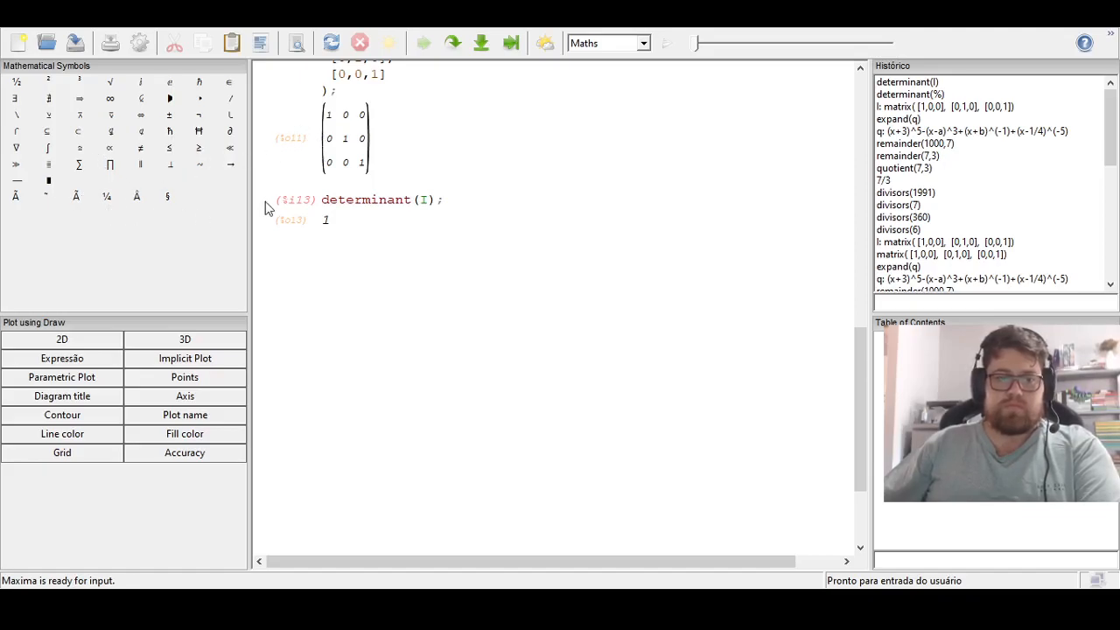
left_click(290, 187)
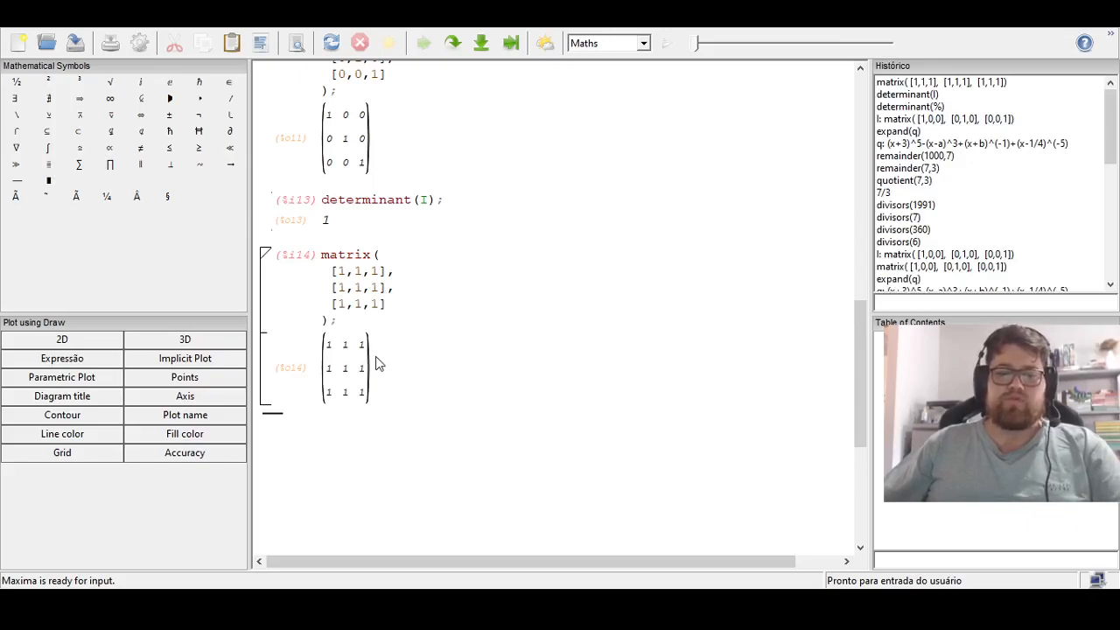
scroll(375, 361, "down", 1)
left_click(322, 210)
type("A:")
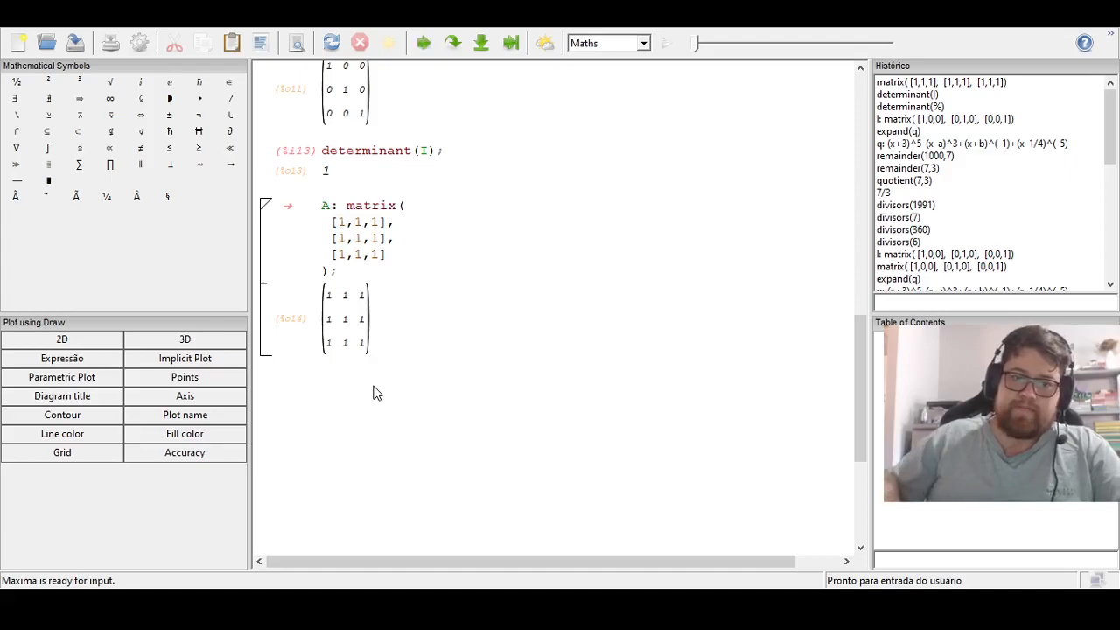
left_click(424, 44)
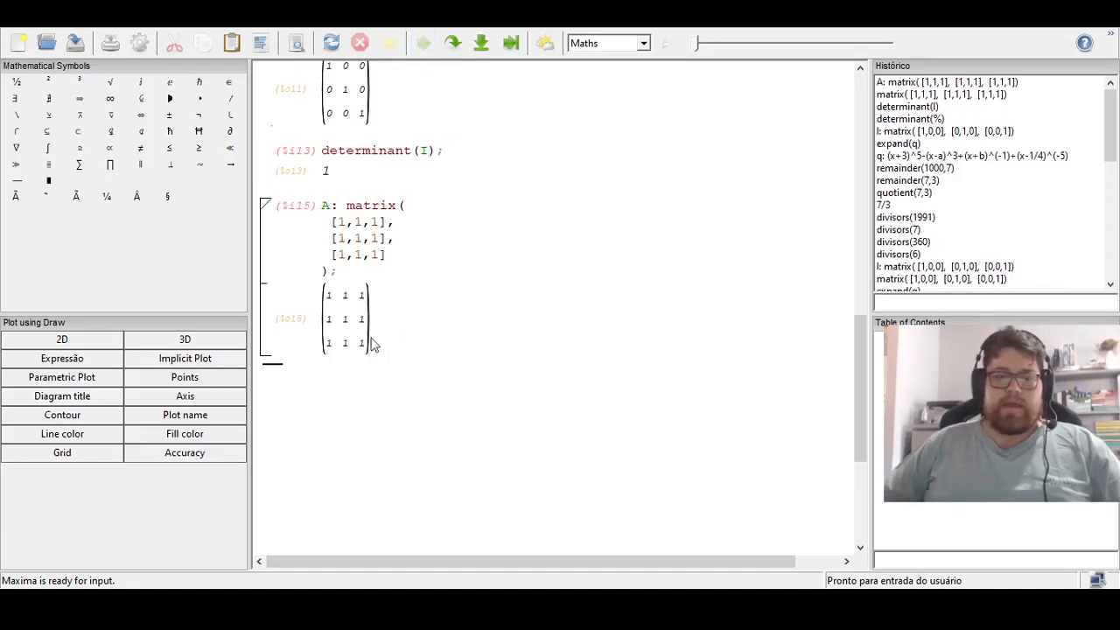
Step: Add the sum A+I in a new cell below matrix A and evaluate it
scroll(396, 306, "down", 2)
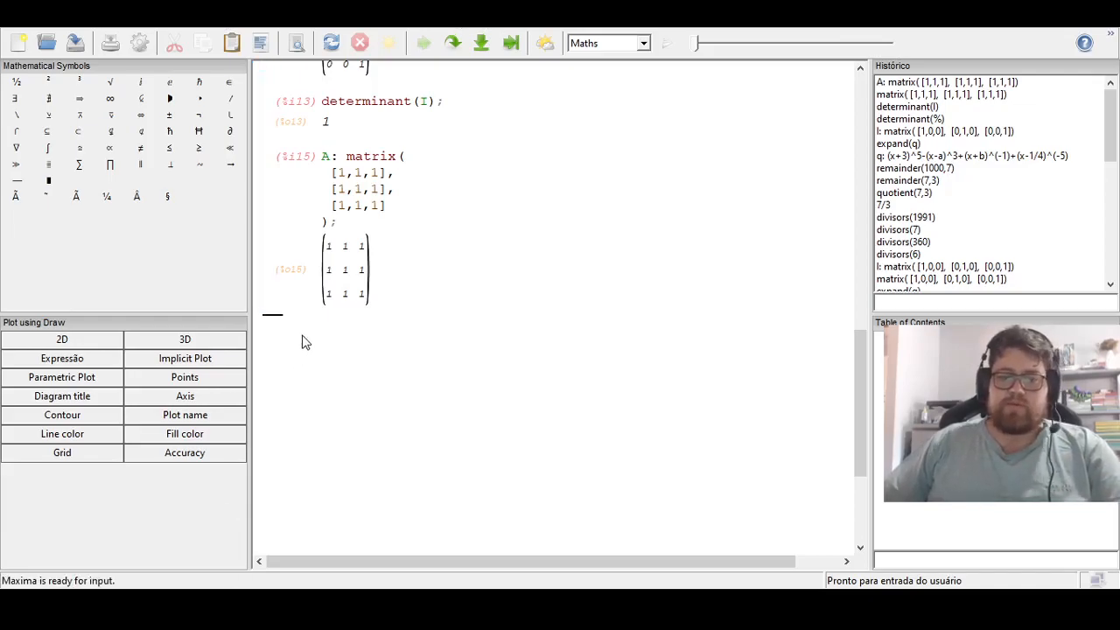
type("A")
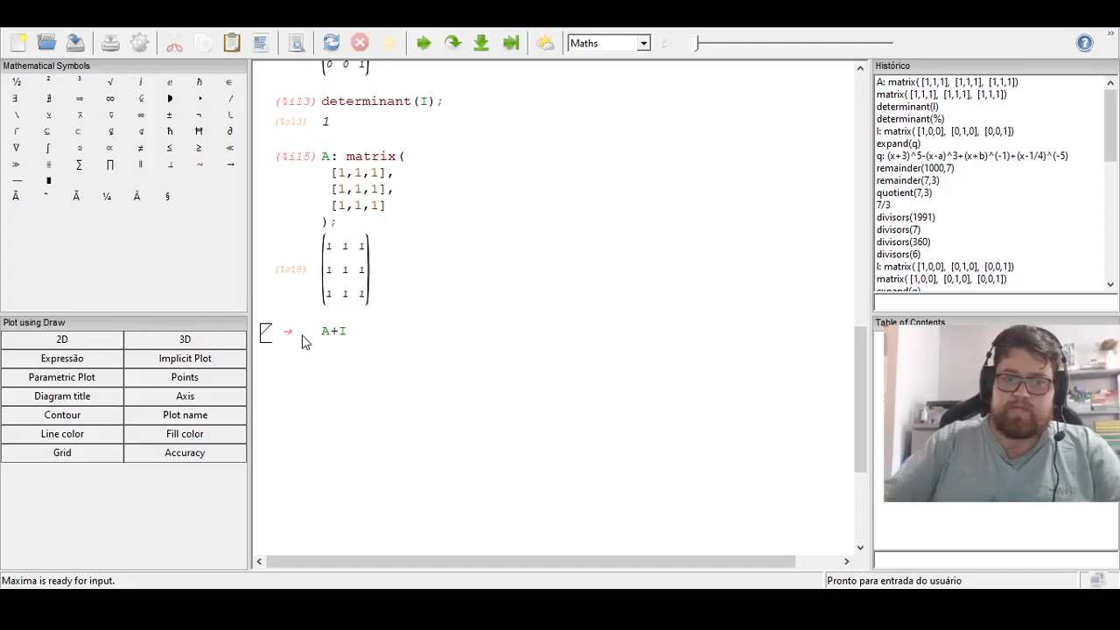
type("+I")
left_click(424, 43)
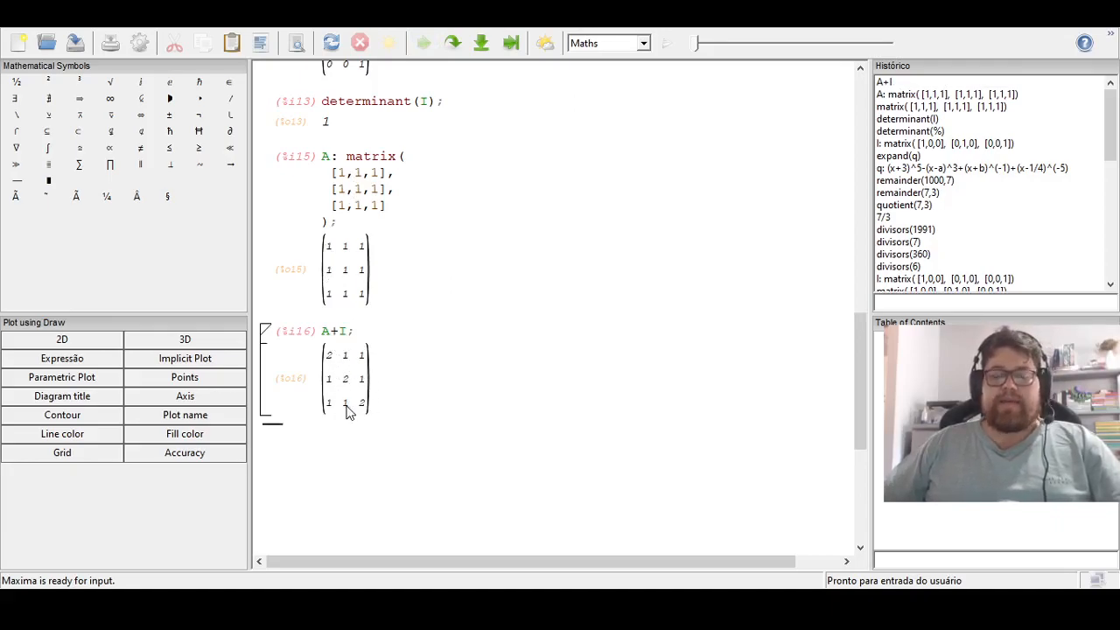
Step: Add a determinant cell below the sum, set its argument to A+I instead of %, and evaluate it
scroll(354, 366, "down", 1)
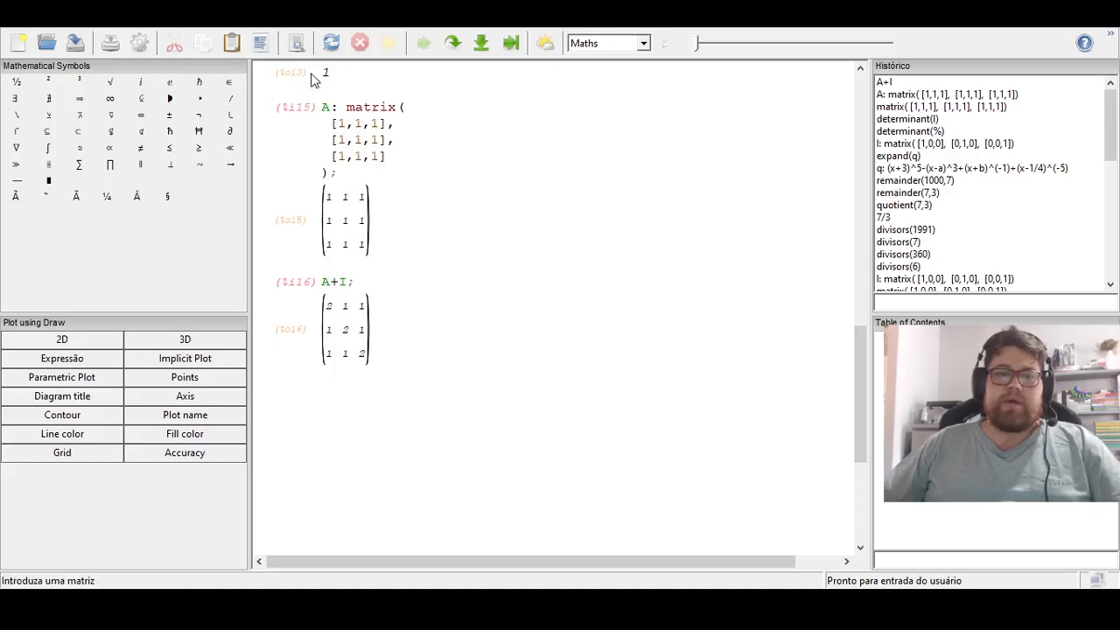
left_click(318, 130)
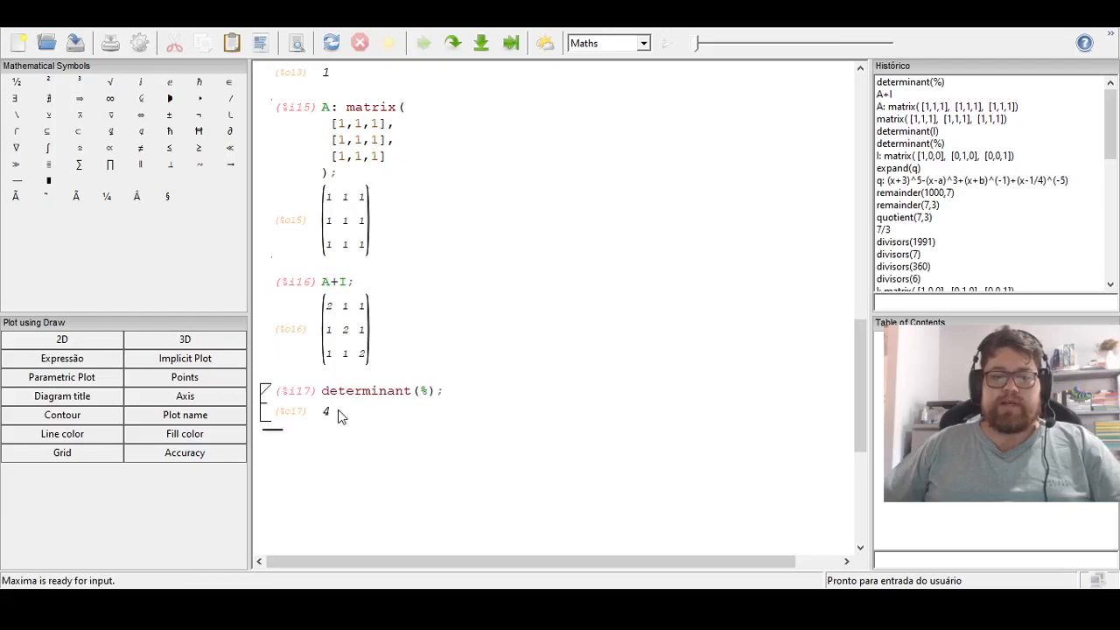
double_click(430, 393)
type("A")
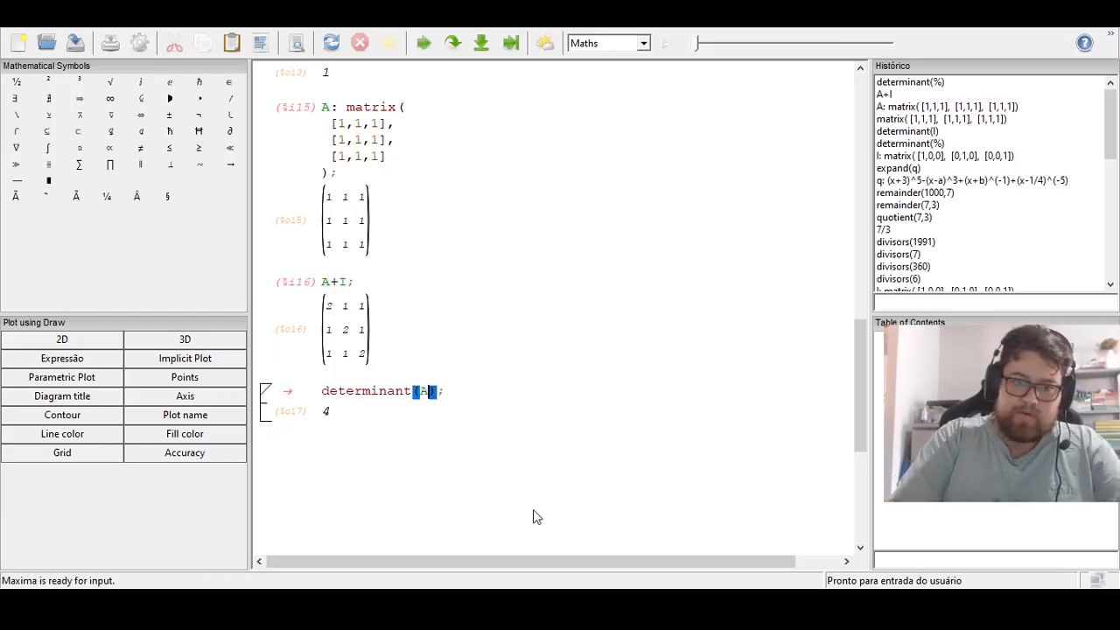
type("+")
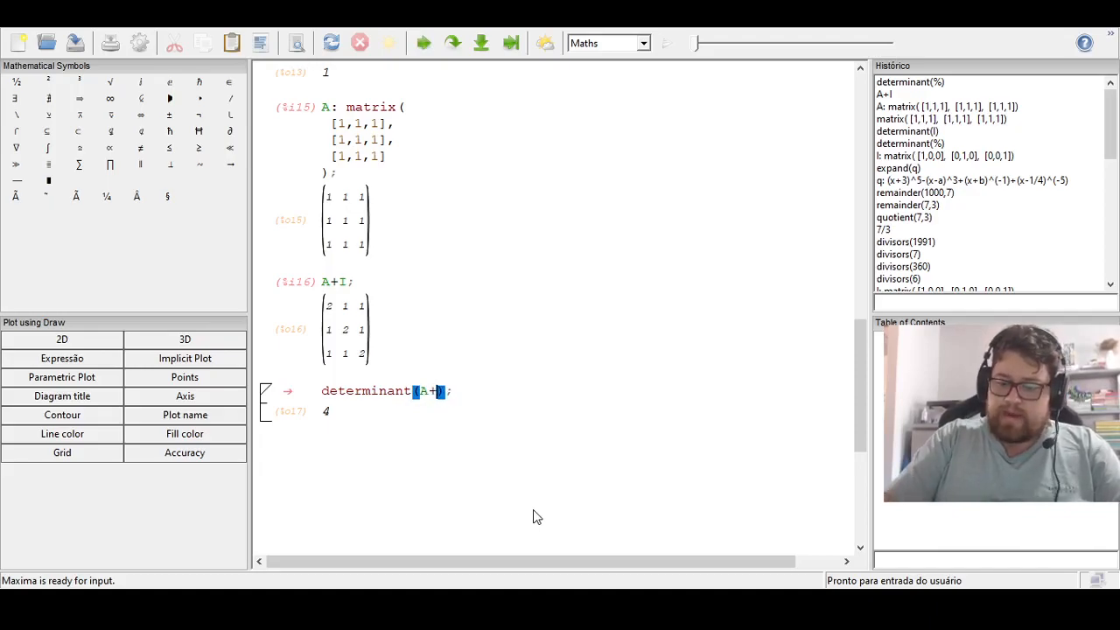
type("I")
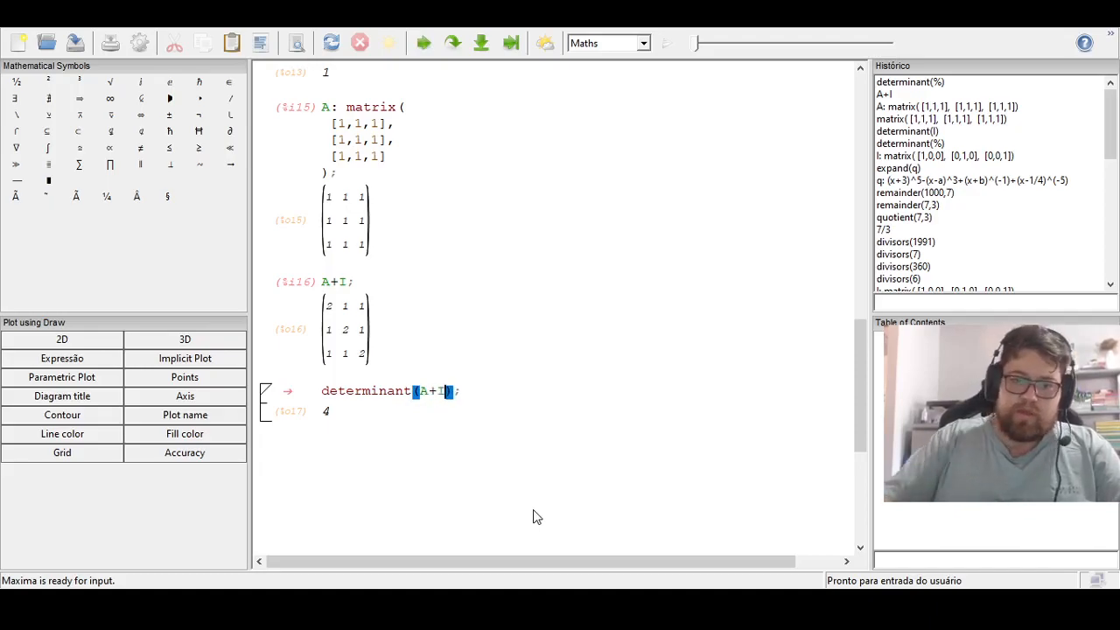
left_click(423, 44)
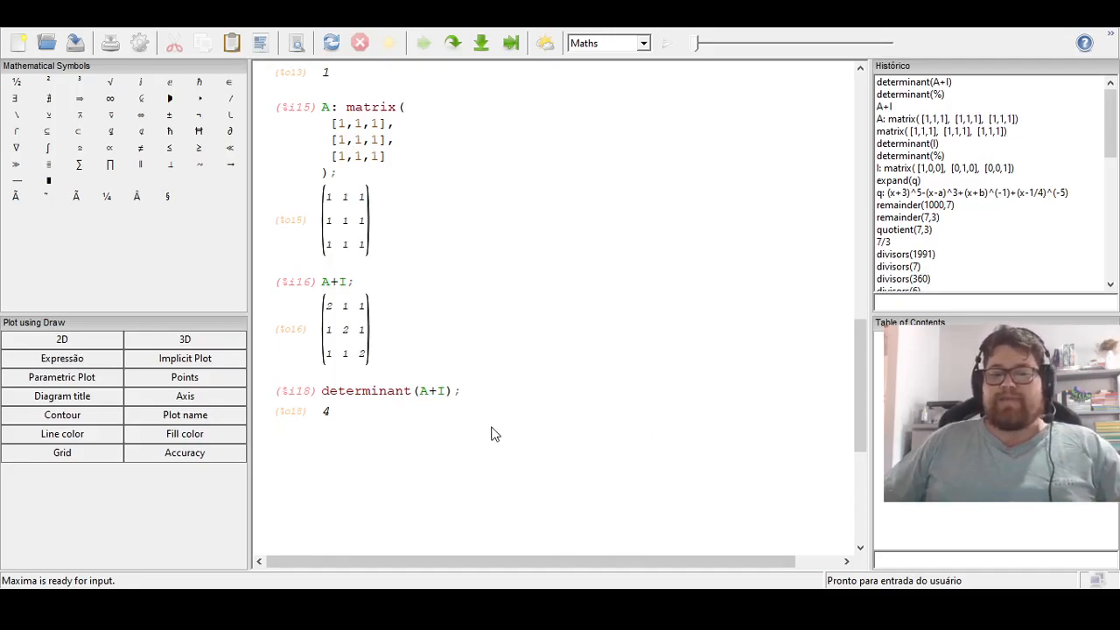
Step: Insert an inline 2D plot of x^2 for x from -5 to 5 below the determinant of A+I
scroll(490, 431, "down", 3)
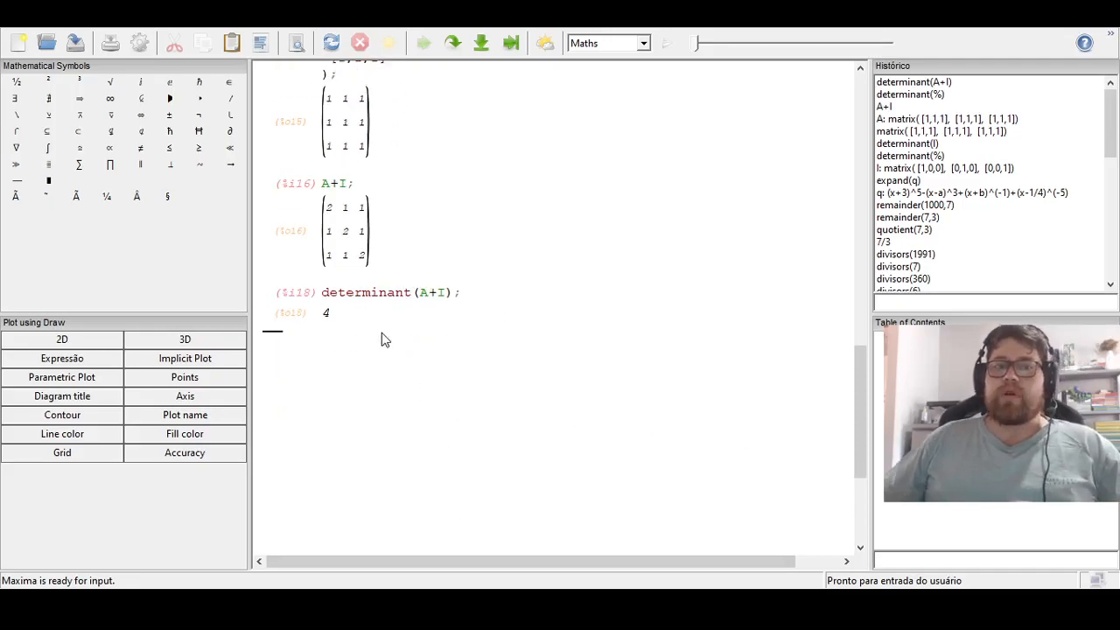
scroll(380, 346, "down", 2)
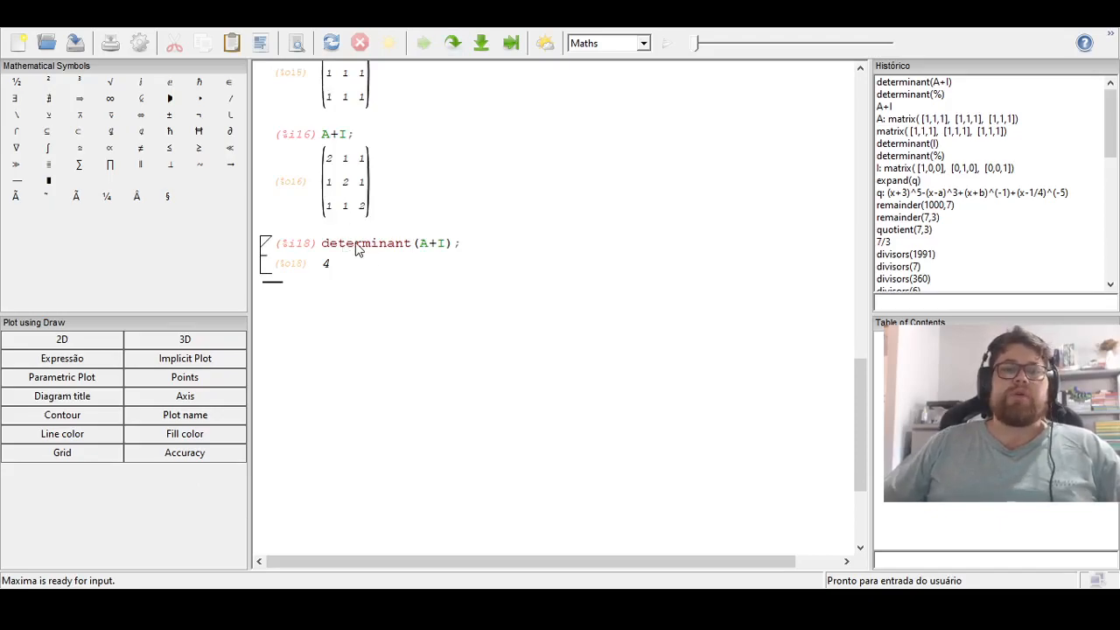
scroll(368, 237, "down", 5)
scroll(350, 235, "up", 20)
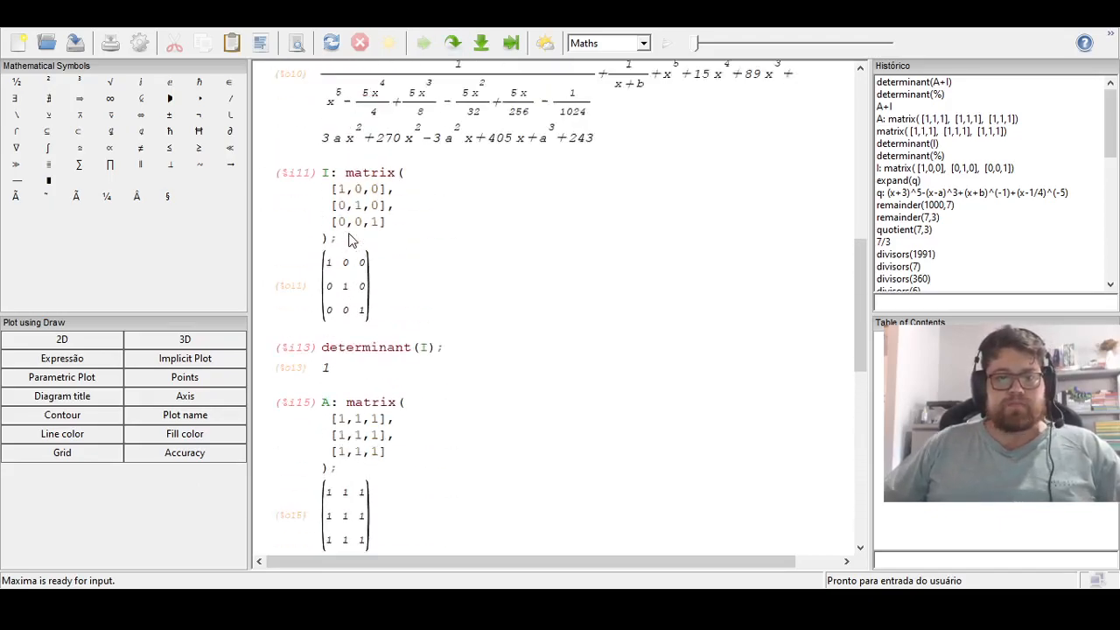
scroll(348, 238, "down", 10)
scroll(349, 238, "up", 18)
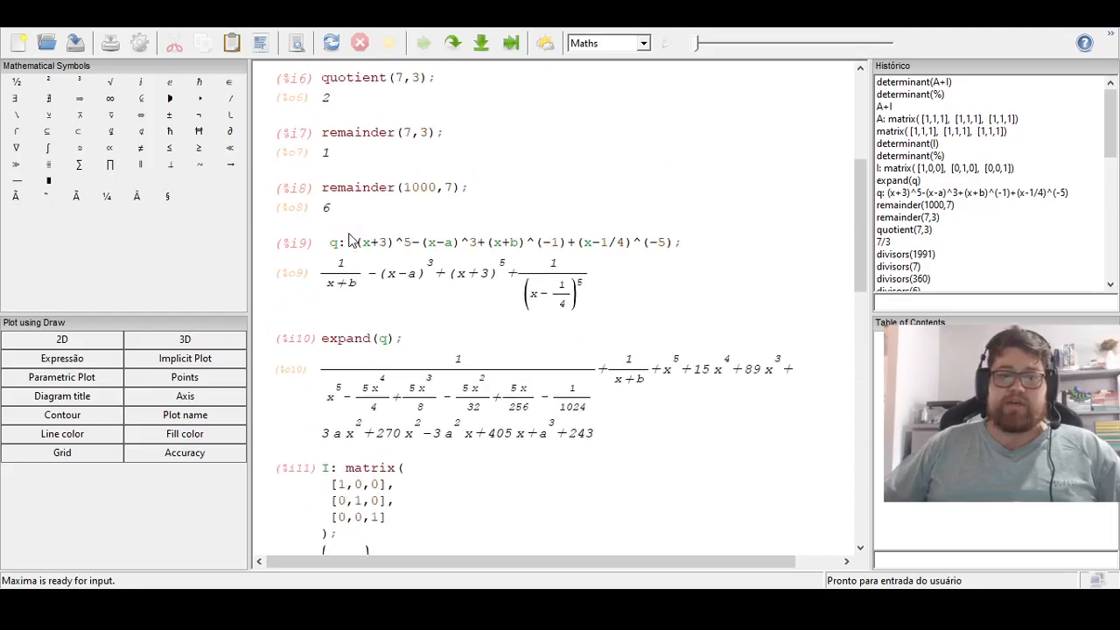
scroll(349, 238, "down", 18)
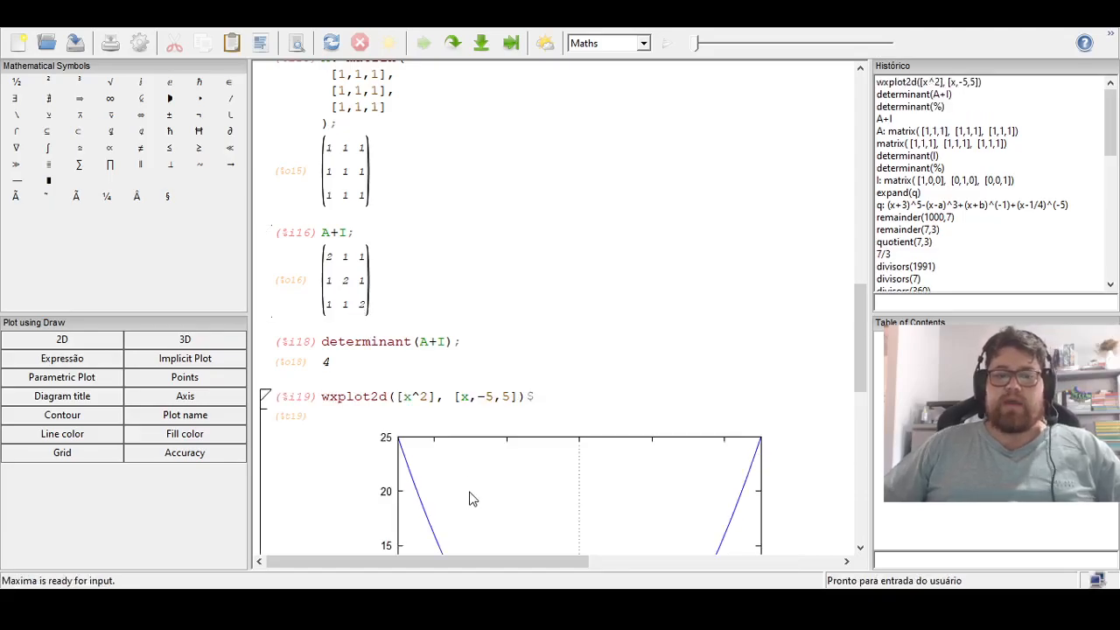
Step: Change the expression in the 2D plot cell to x^2-1 and re-evaluate the cell
scroll(560, 310, "down", 5)
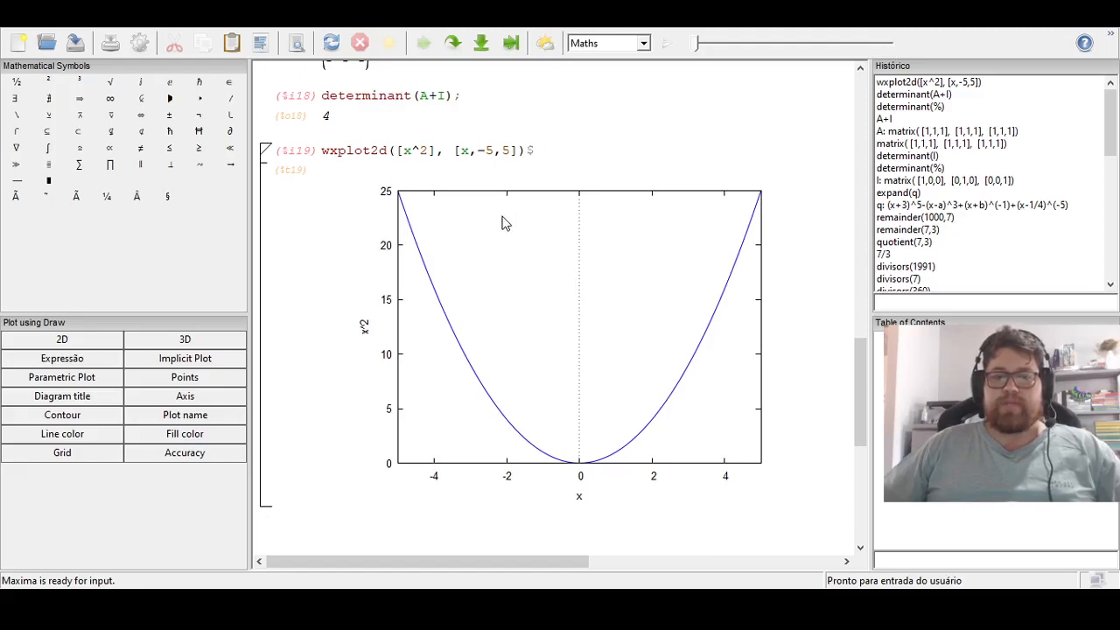
left_click(434, 152)
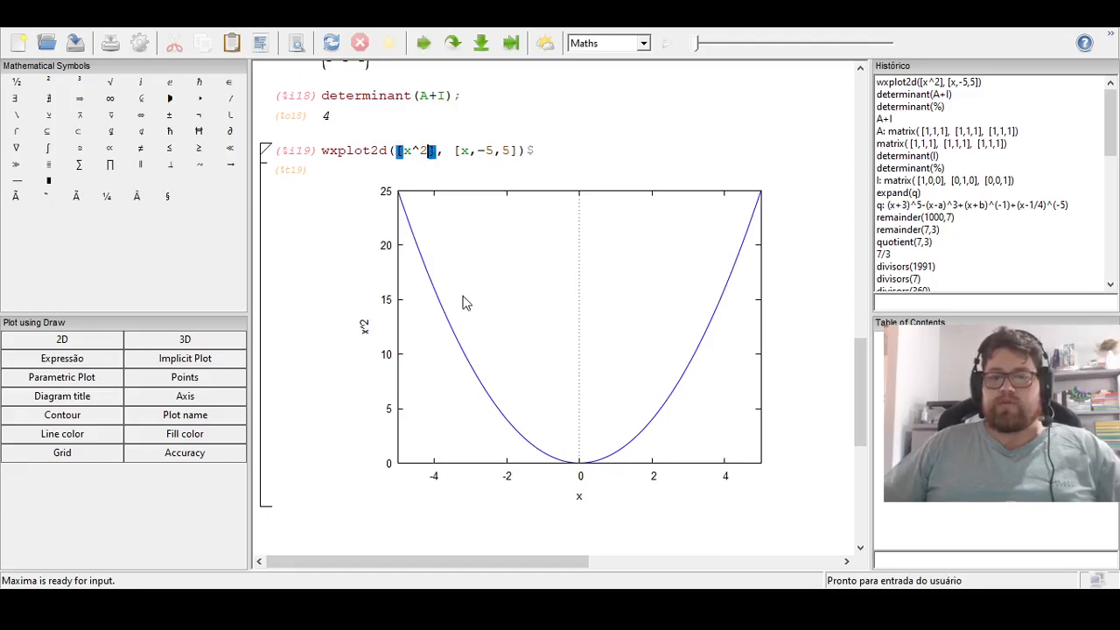
type("-1")
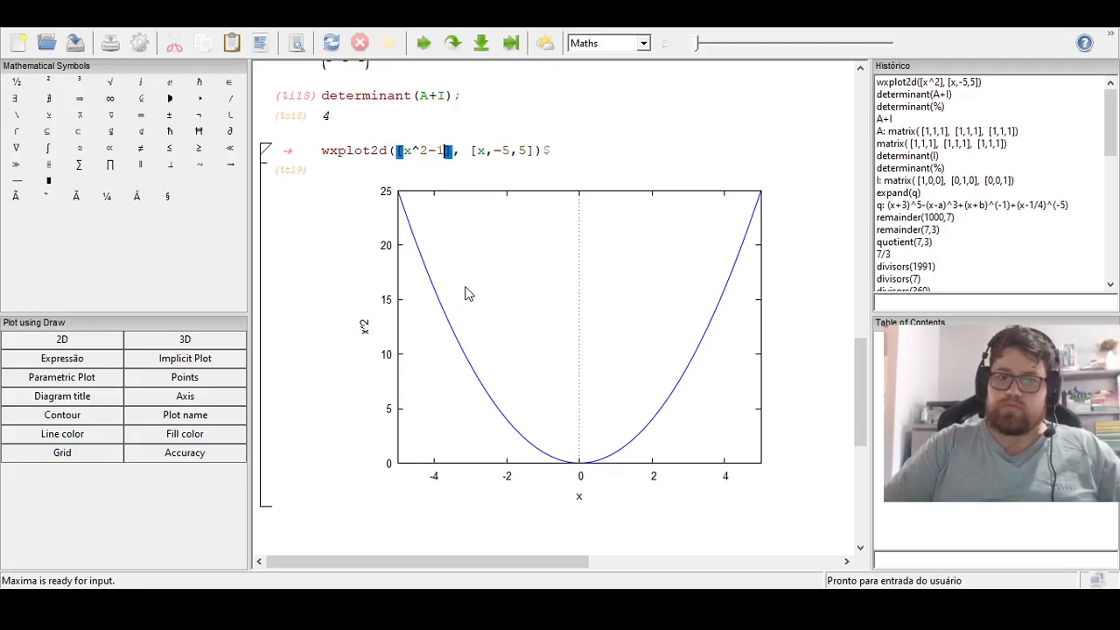
key("shift+Return")
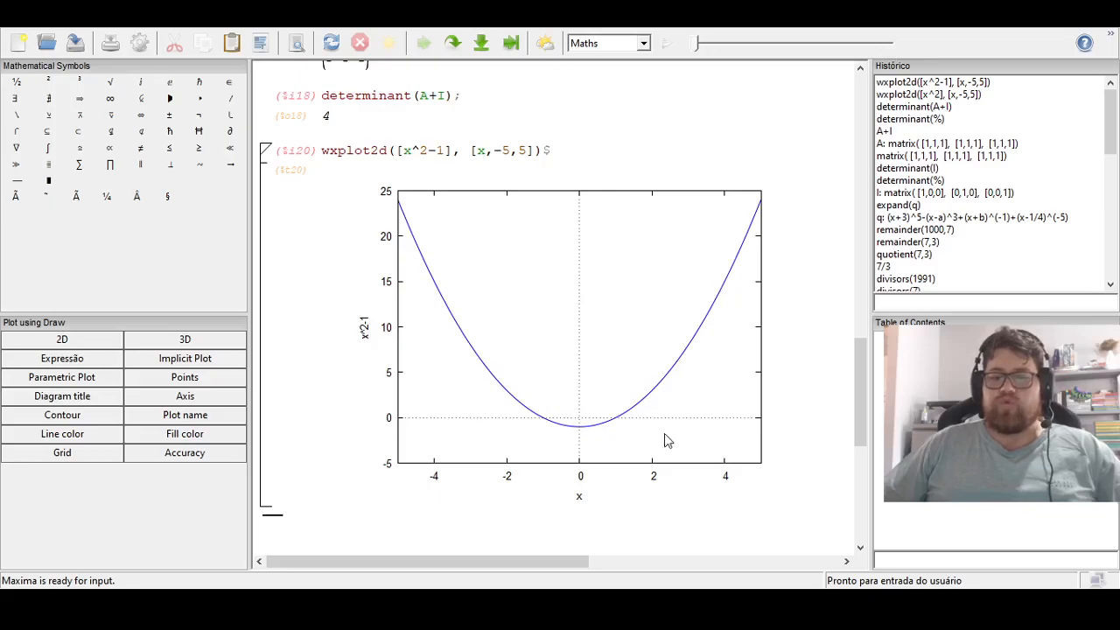
scroll(447, 294, "up", 2)
scroll(433, 296, "down", 2)
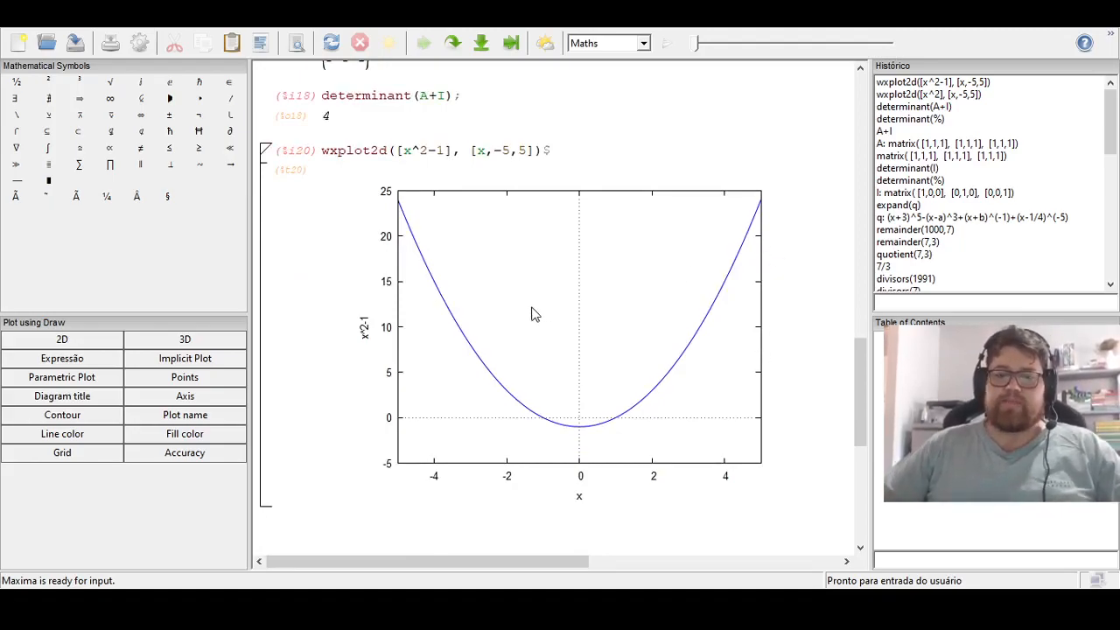
Step: Insert an inline 3D plot of -x^2-y^2 below the parabola, with x and y both from -5 to 5
left_click(493, 401)
scroll(510, 289, "down", 1)
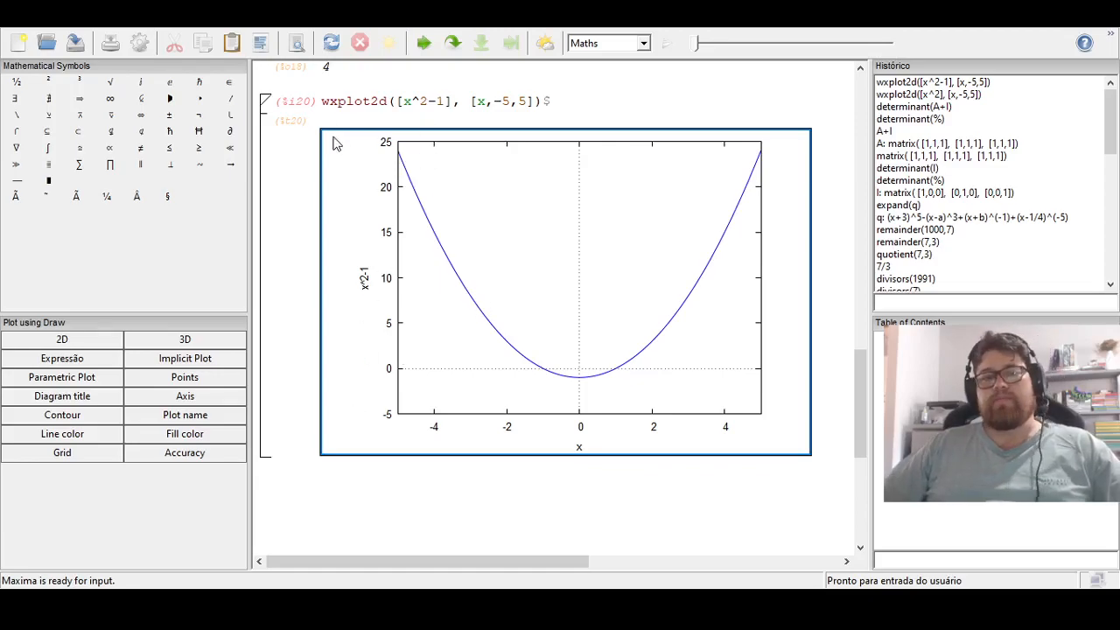
scroll(317, 175, "down", 1)
scroll(315, 175, "down", 1)
left_click(378, 428)
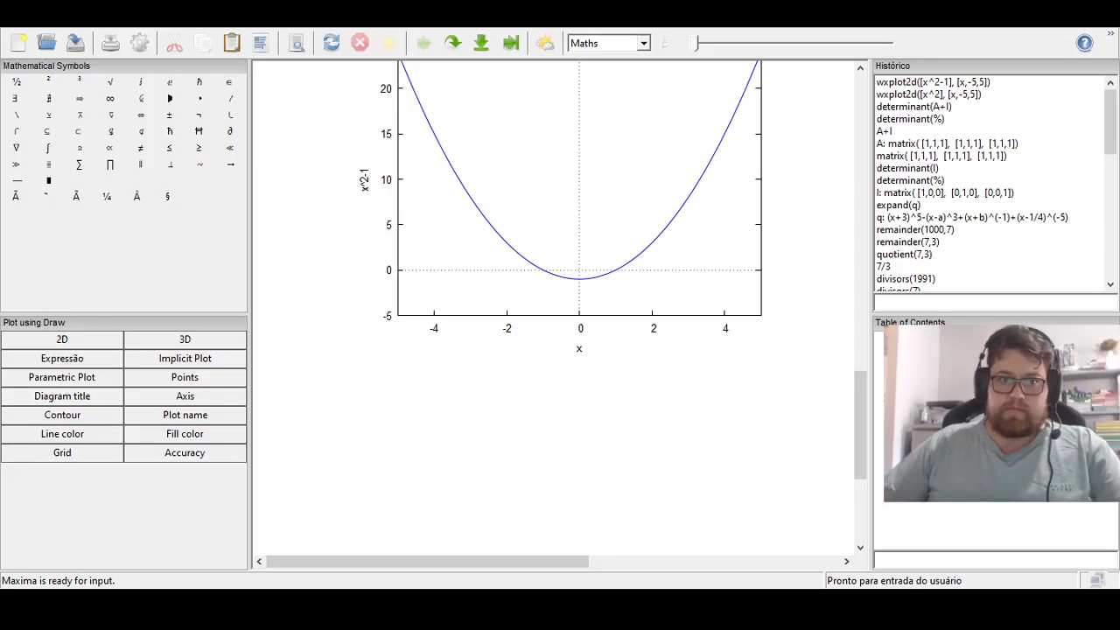
key("shift+Return")
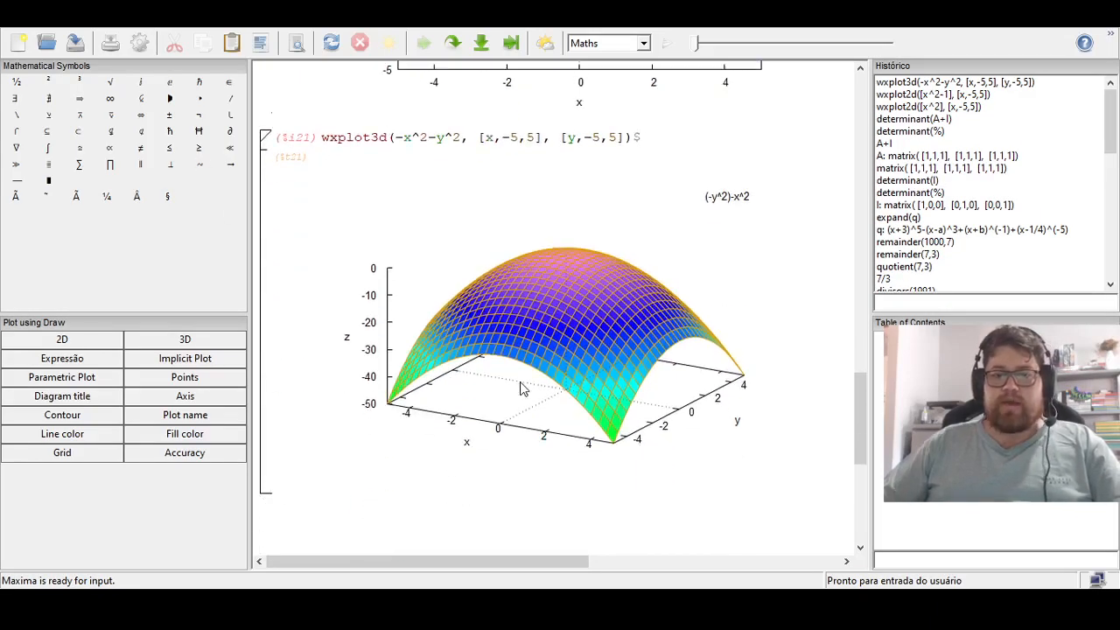
Step: Examine the 3D surface plot of -x^2-y^2 together with its command and axes
left_click(509, 342)
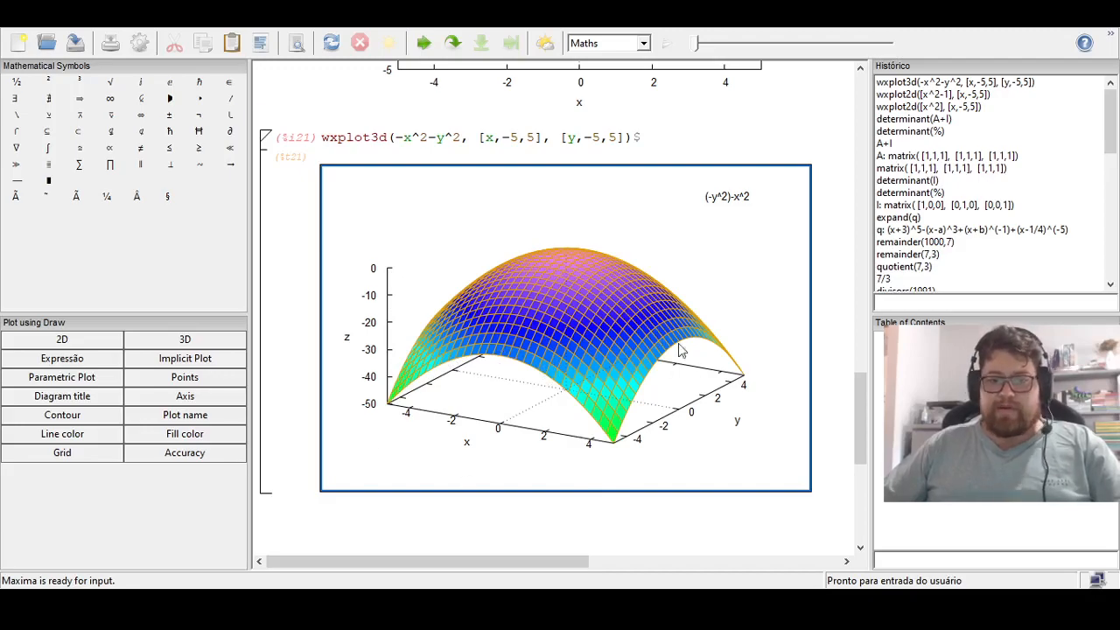
scroll(637, 335, "up", 1)
scroll(638, 336, "down", 3)
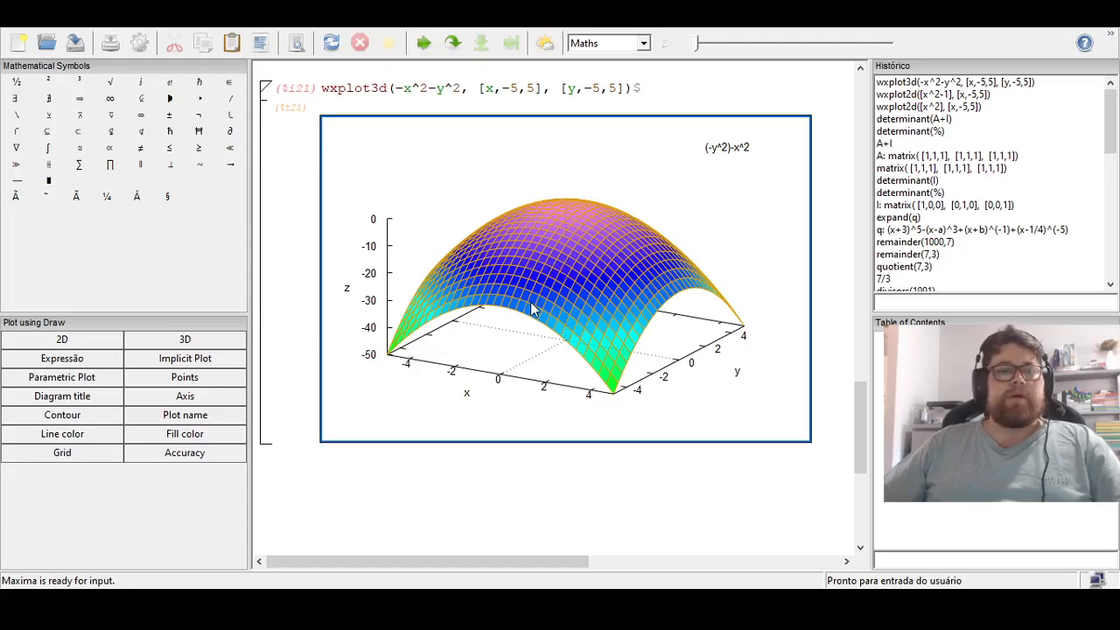
scroll(530, 313, "up", 3)
scroll(528, 317, "down", 2)
scroll(528, 317, "down", 4)
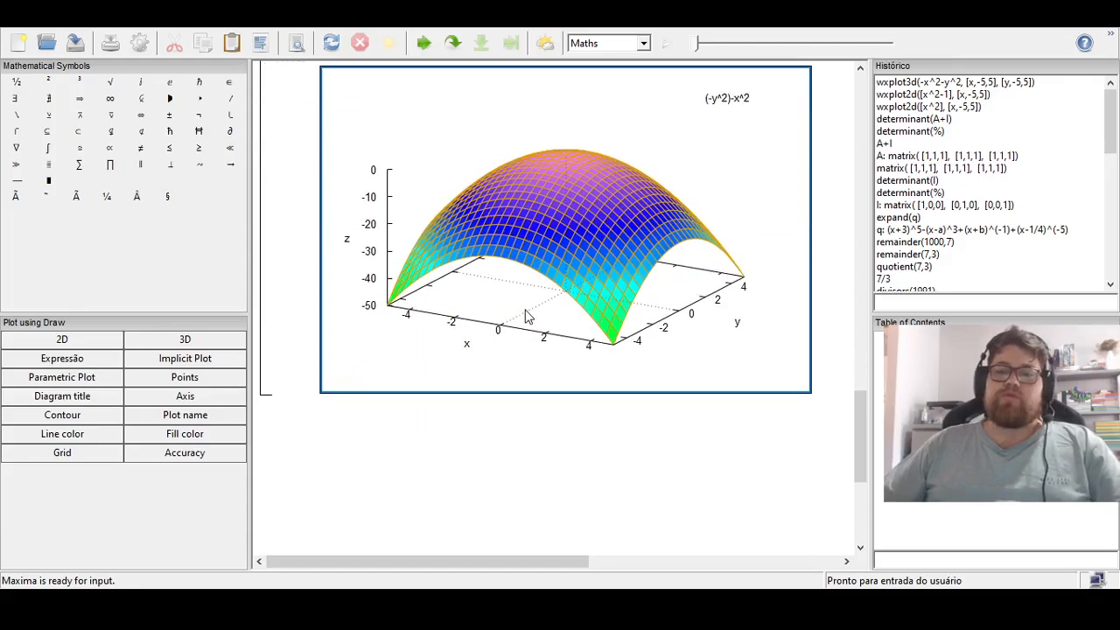
scroll(575, 221, "up", 4)
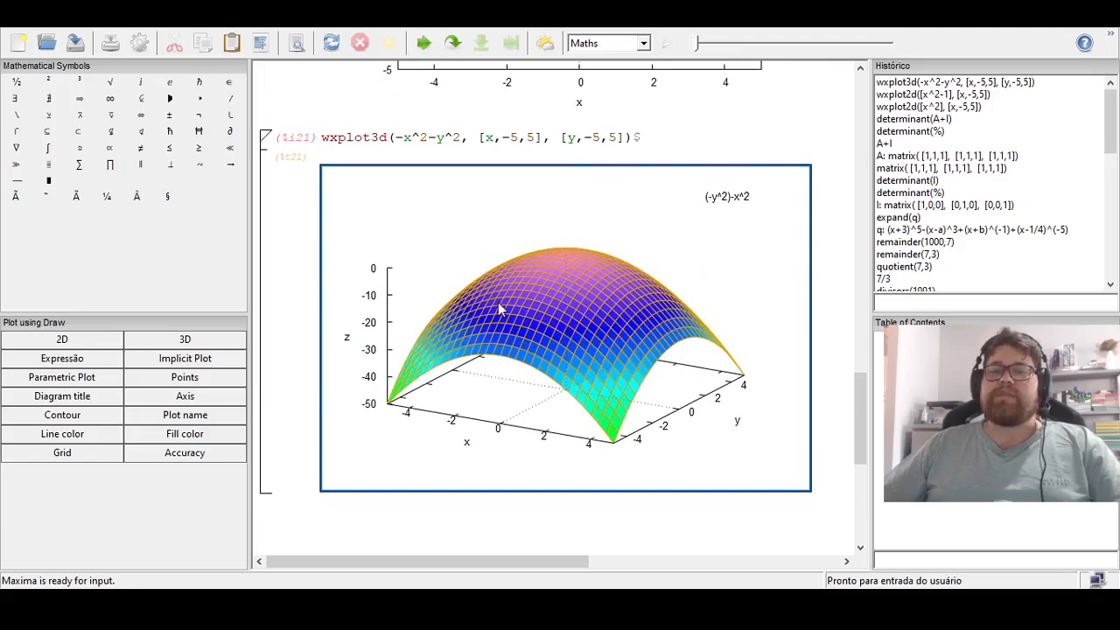
scroll(501, 308, "up", 5)
scroll(453, 388, "down", 6)
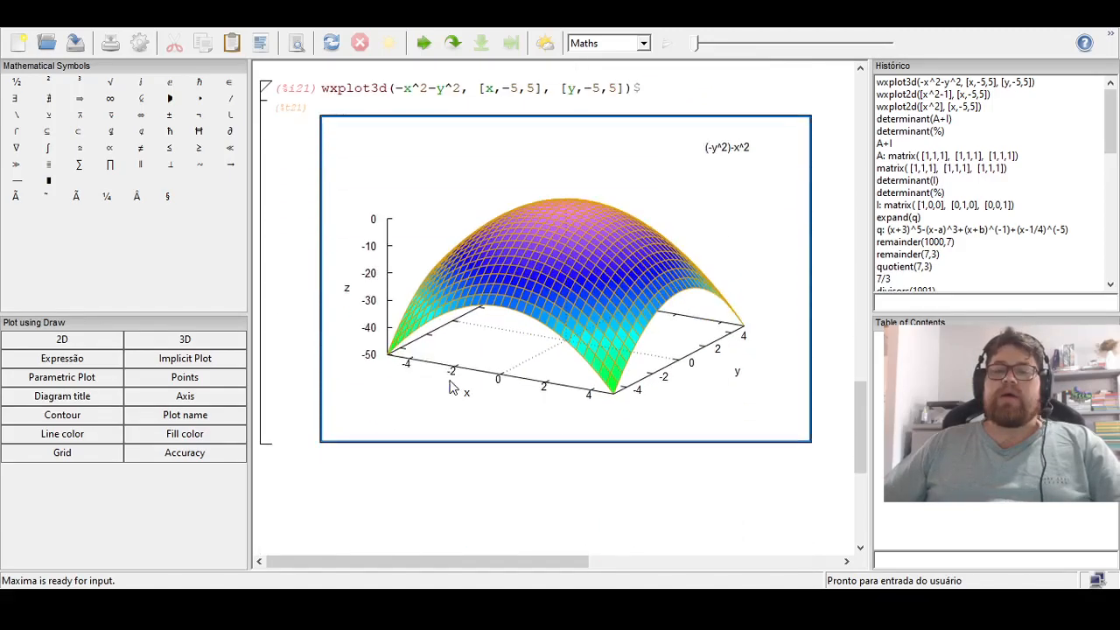